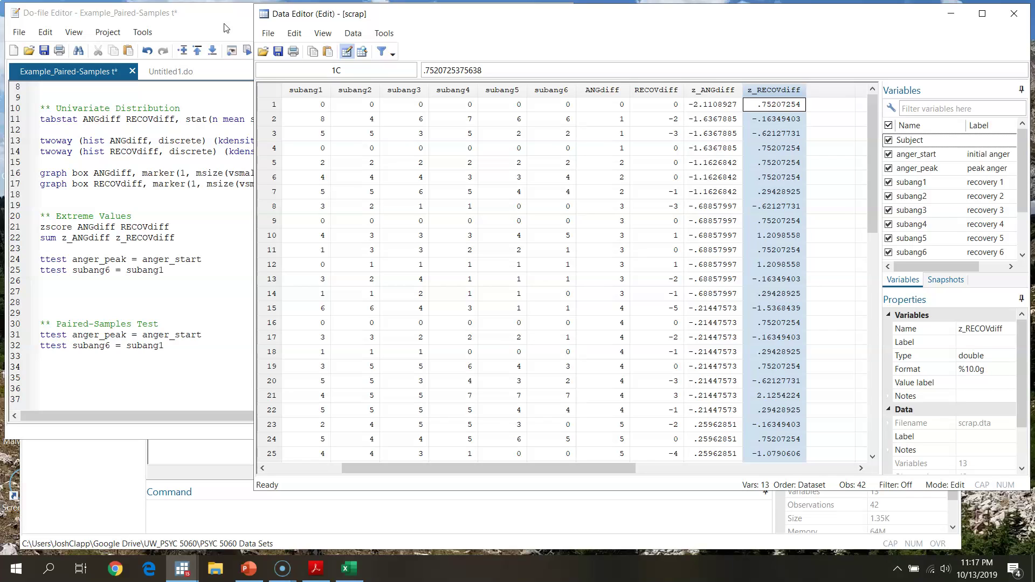
# Review the ANGdiff and RECOVdiff difference-score columns in the data editor and return to the paired-samples do-file.
pyautogui.click(603, 91)
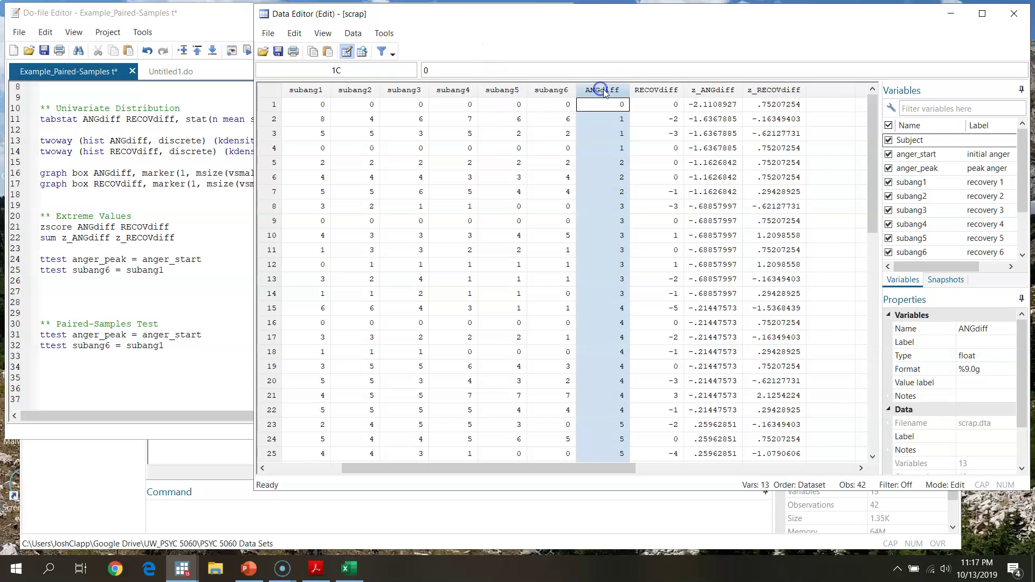
pyautogui.click(646, 89)
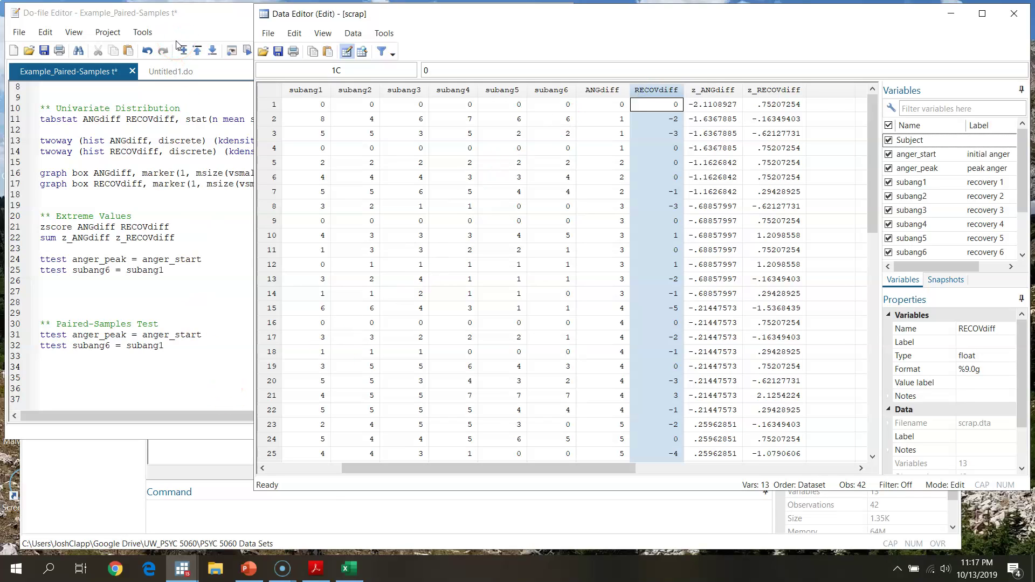
pyautogui.click(211, 33)
pyautogui.click(210, 262)
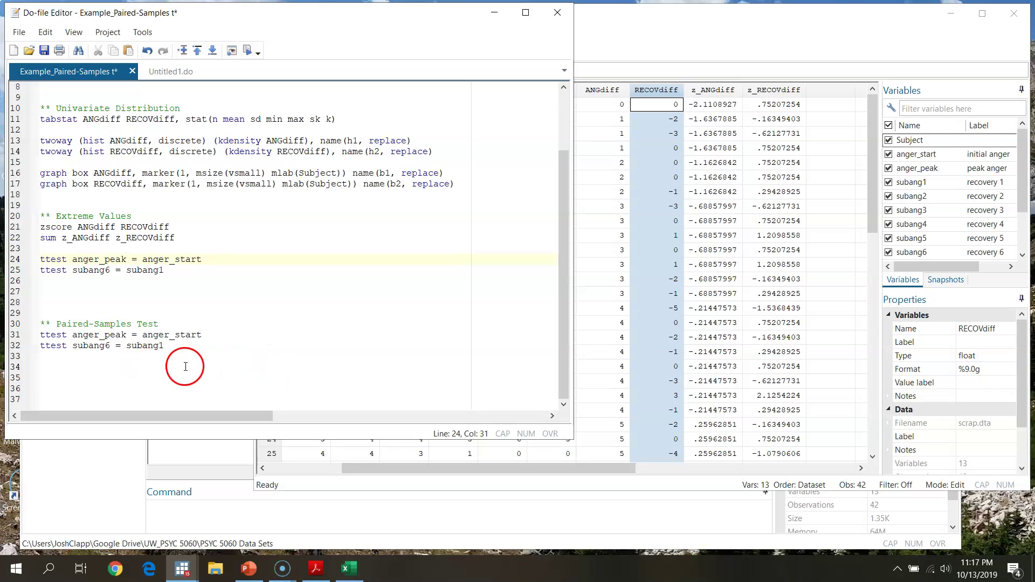
# Examine the two ttest commands under Paired-Samples Test, including the order of the variables on each side of the equals sign.
pyautogui.click(50, 335)
pyautogui.click(89, 332)
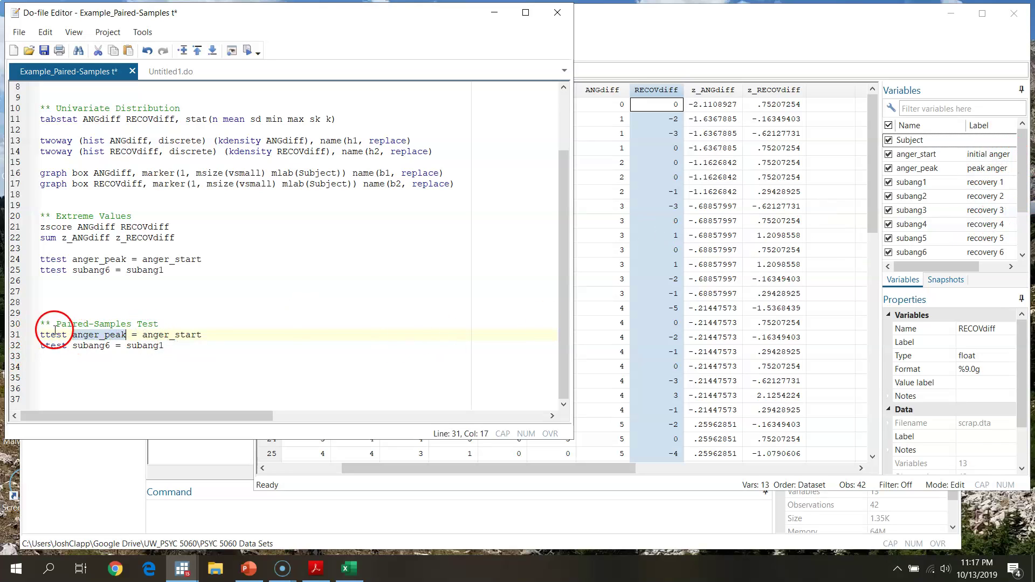
pyautogui.click(93, 336)
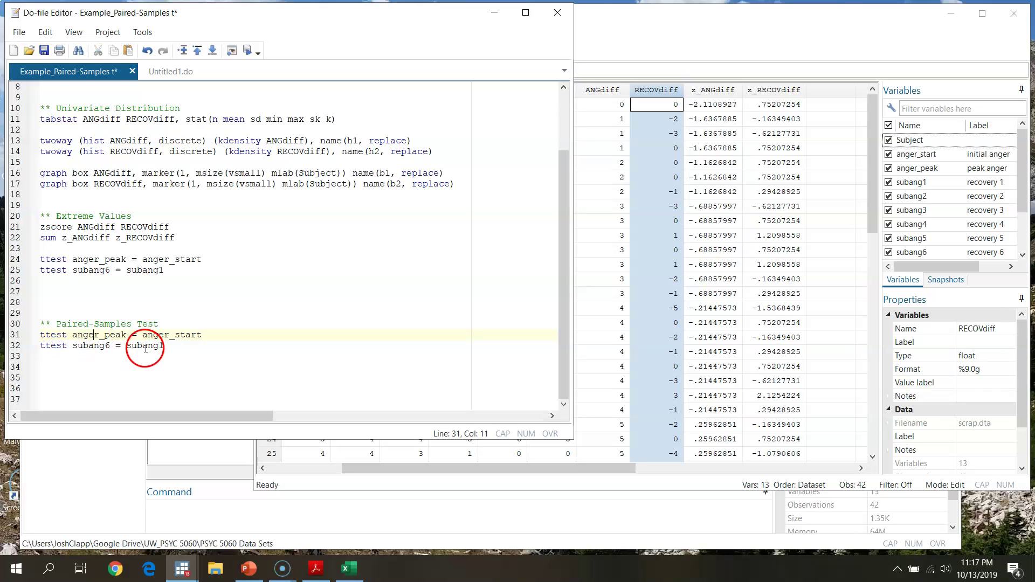
pyautogui.moveTo(76, 335); pyautogui.dragTo(105, 334)
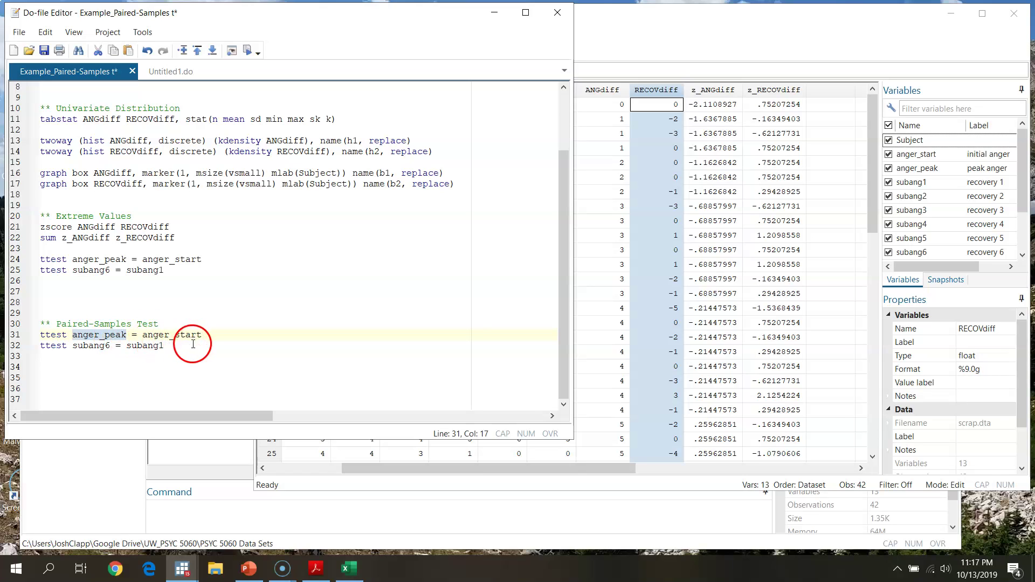
pyautogui.click(57, 346)
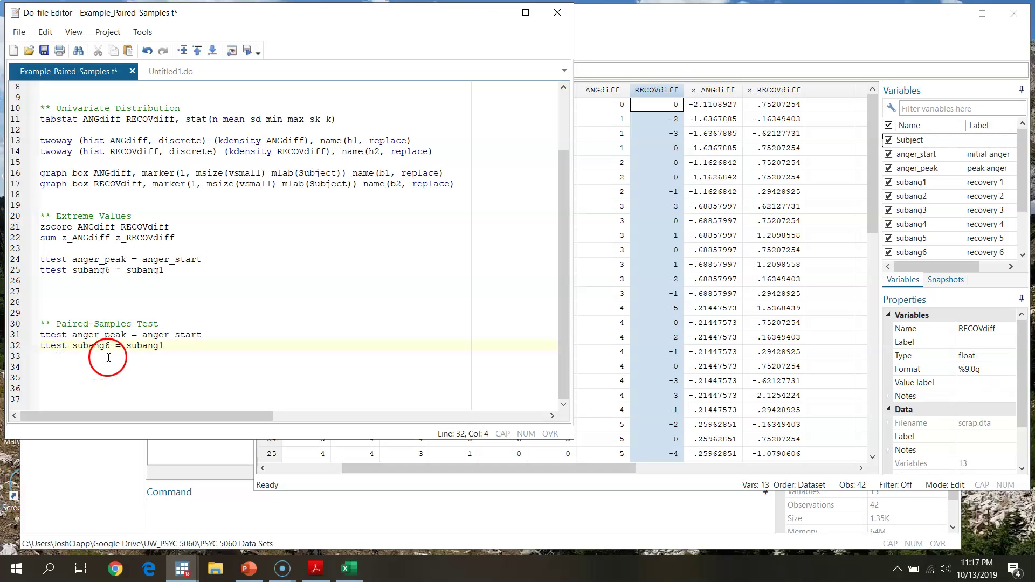
pyautogui.doubleClick(84, 346)
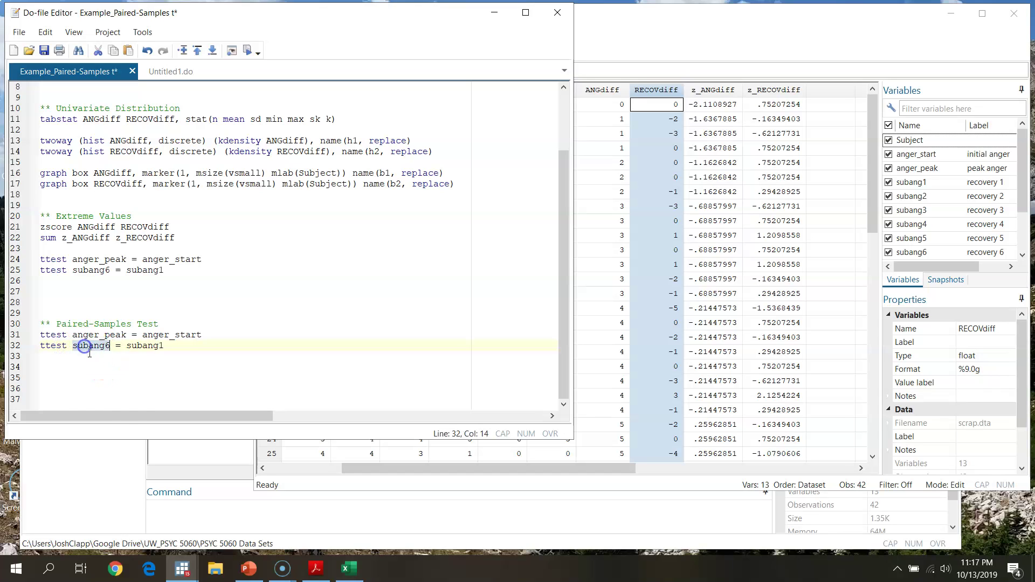
pyautogui.doubleClick(145, 346)
pyautogui.click(121, 398)
pyautogui.press('Up')
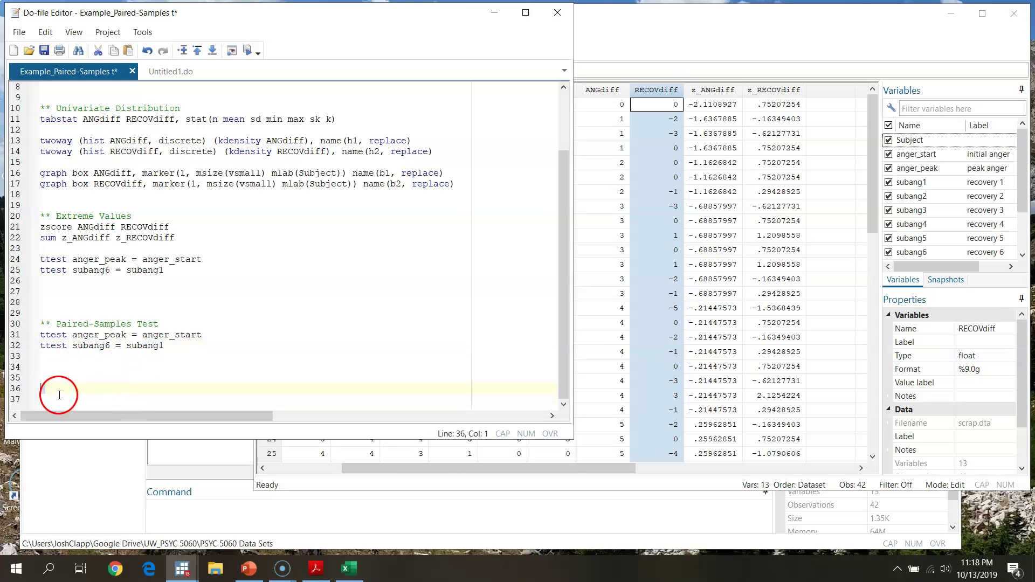
# Run only the line ttest anger_peak = anger_start from the do-file and bring the results window forward.
pyautogui.click(13, 335)
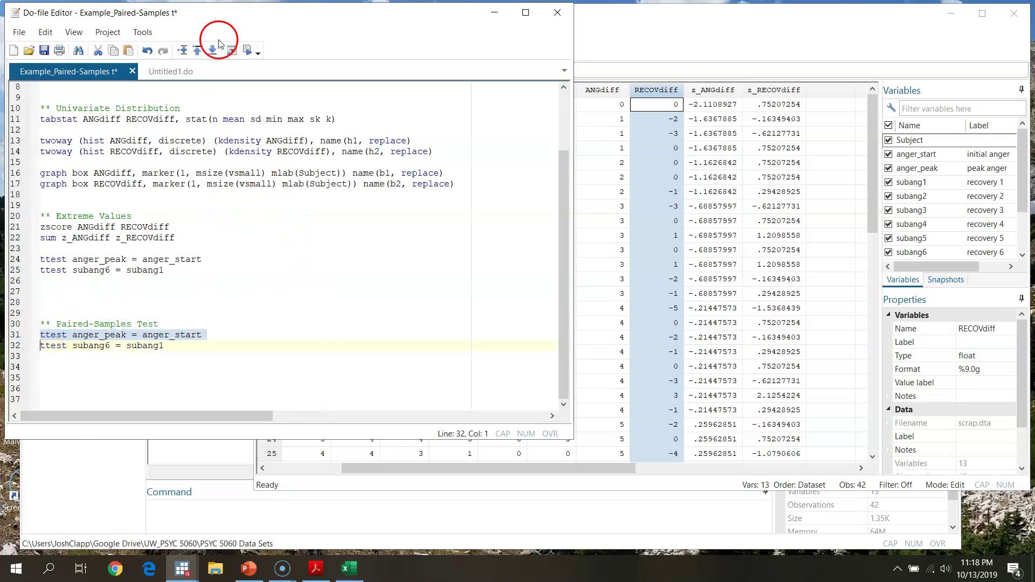
pyautogui.click(248, 52)
pyautogui.click(132, 494)
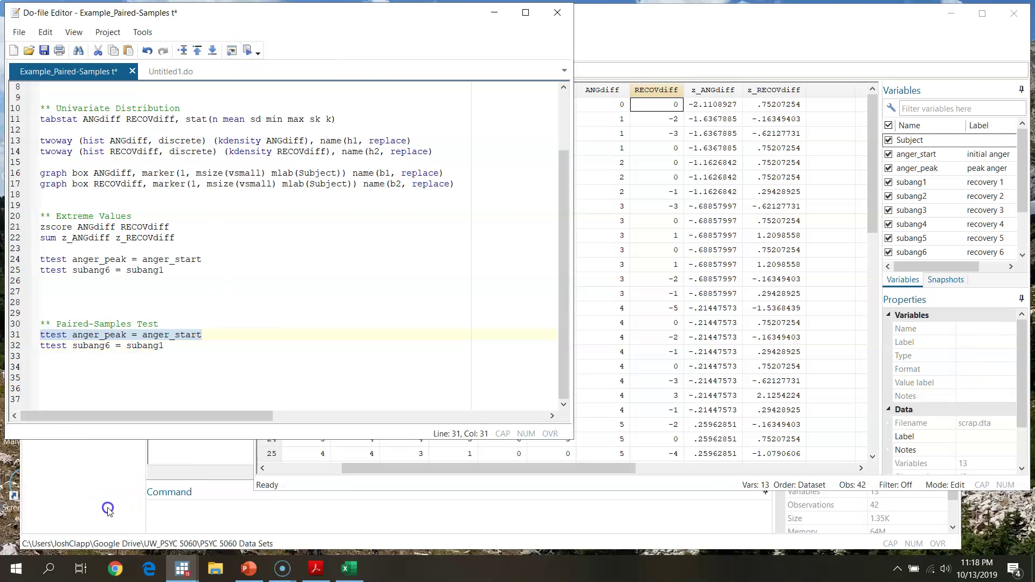
pyautogui.click(635, 380)
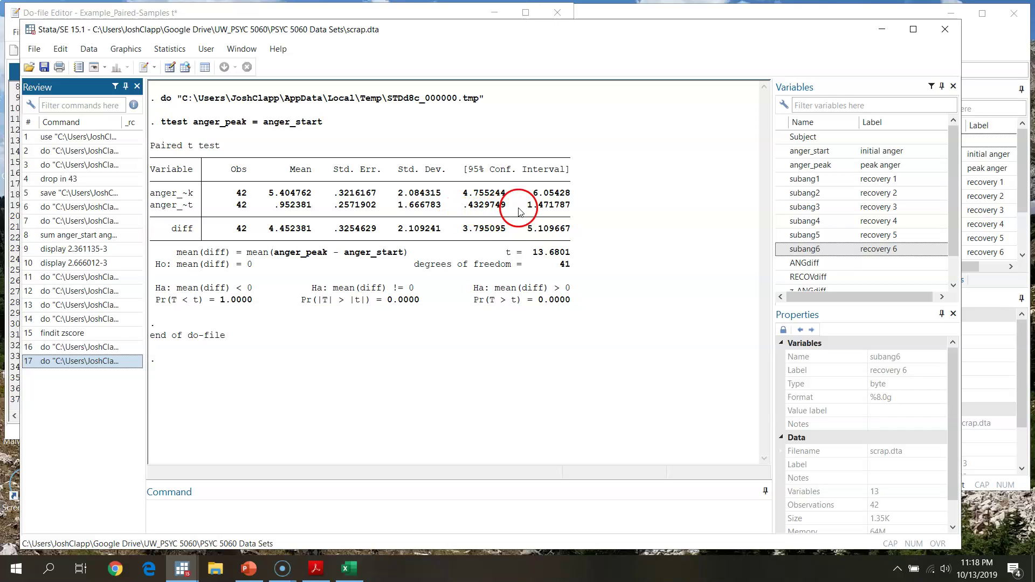
# Examine the diff row, t statistic, degrees of freedom and two-tailed p-value in the paired t-test output.
pyautogui.moveTo(237, 236); pyautogui.dragTo(575, 232)
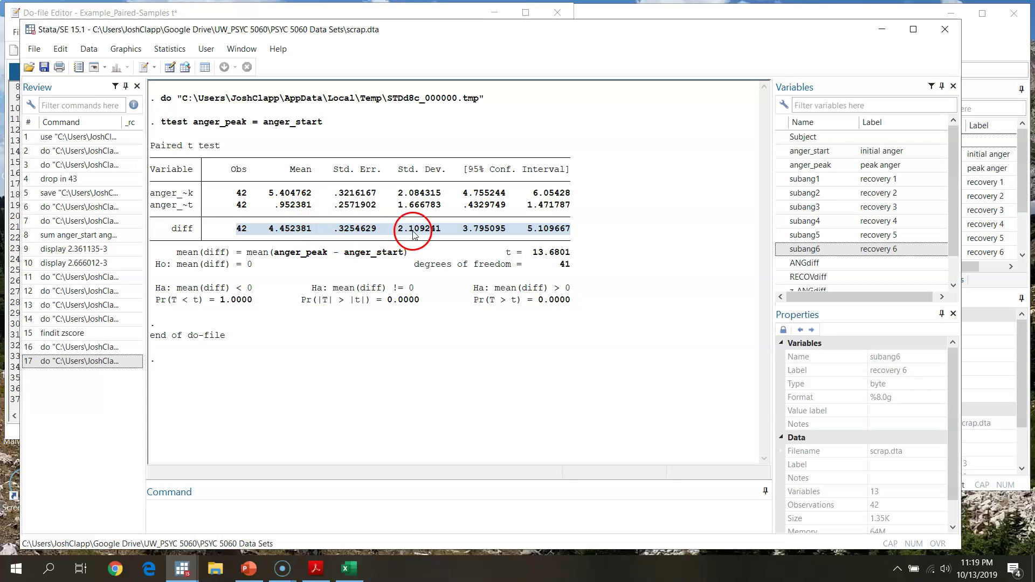
pyautogui.click(466, 231)
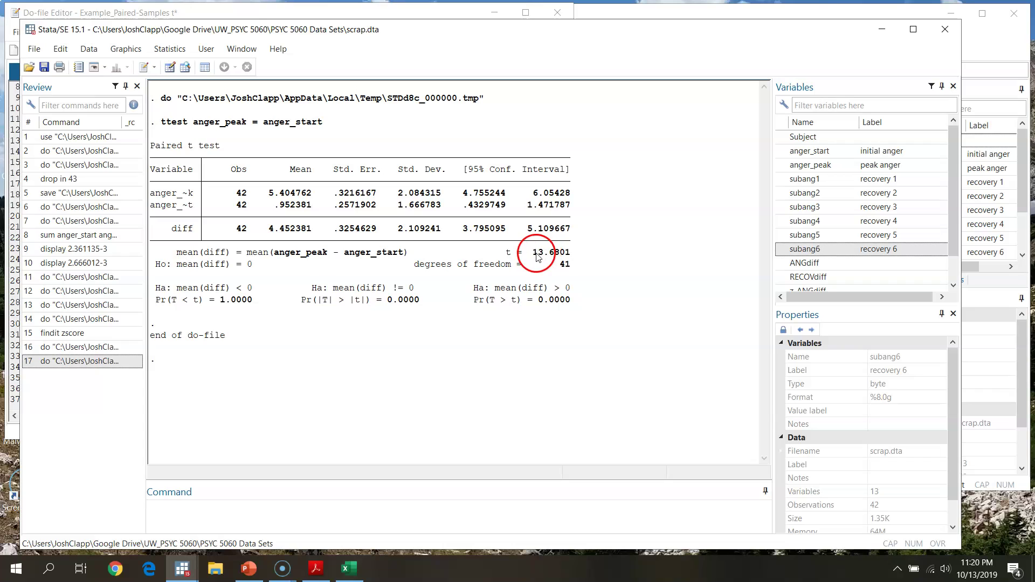
pyautogui.moveTo(534, 250); pyautogui.dragTo(563, 251)
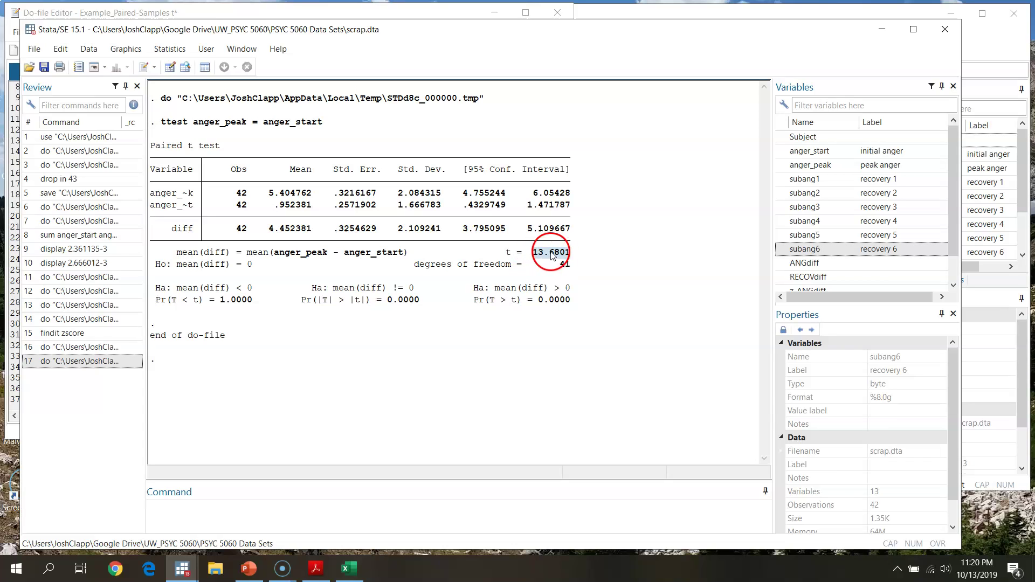
pyautogui.click(561, 266)
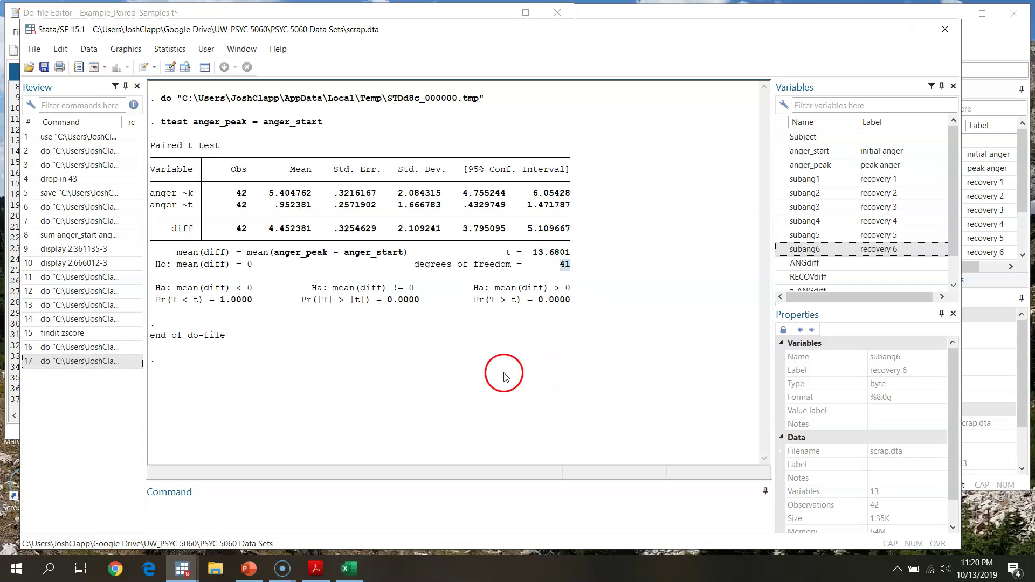
pyautogui.moveTo(388, 300); pyautogui.dragTo(420, 301)
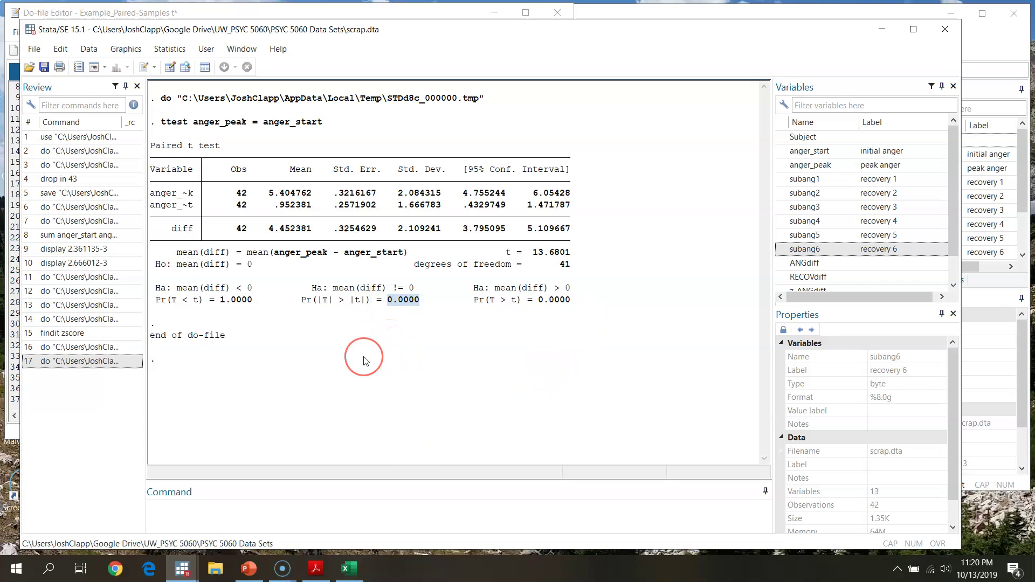
pyautogui.click(368, 357)
pyautogui.click(423, 349)
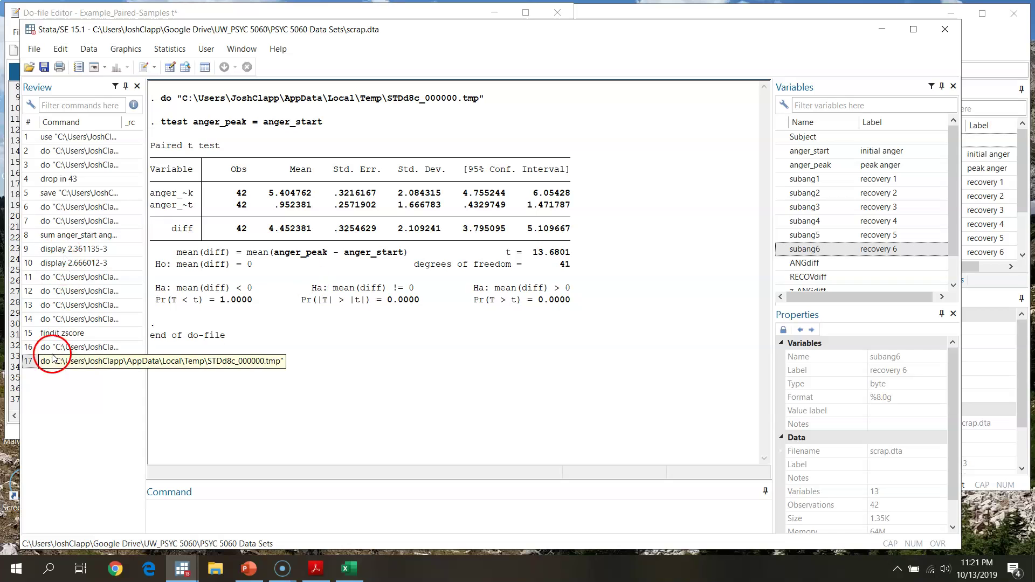
# Switch to the PowerPoint slide show to review the Anger Imagery questions and the paired-samples effect size formulas, and return to Stata.
pyautogui.click(248, 569)
pyautogui.click(469, 407)
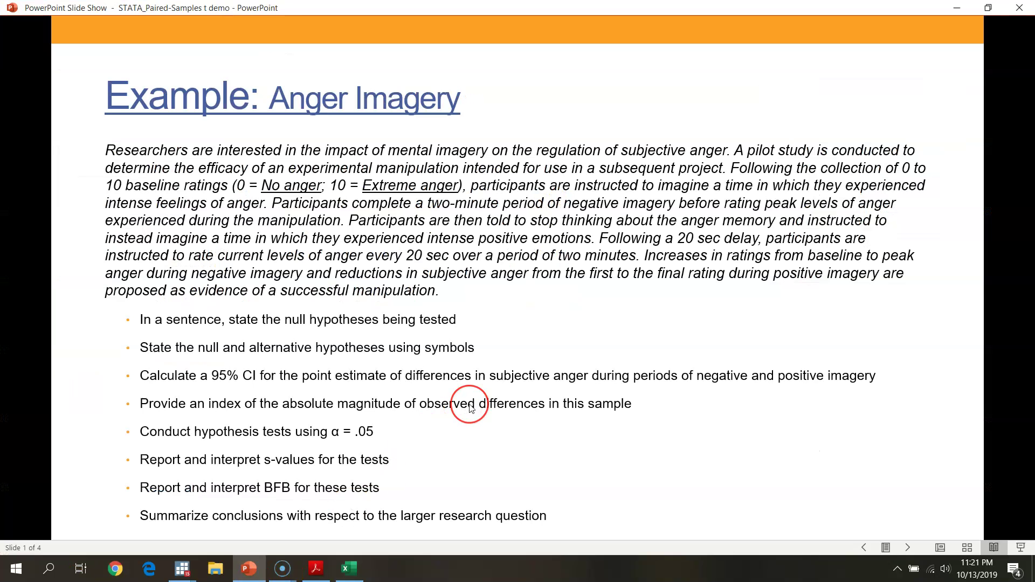
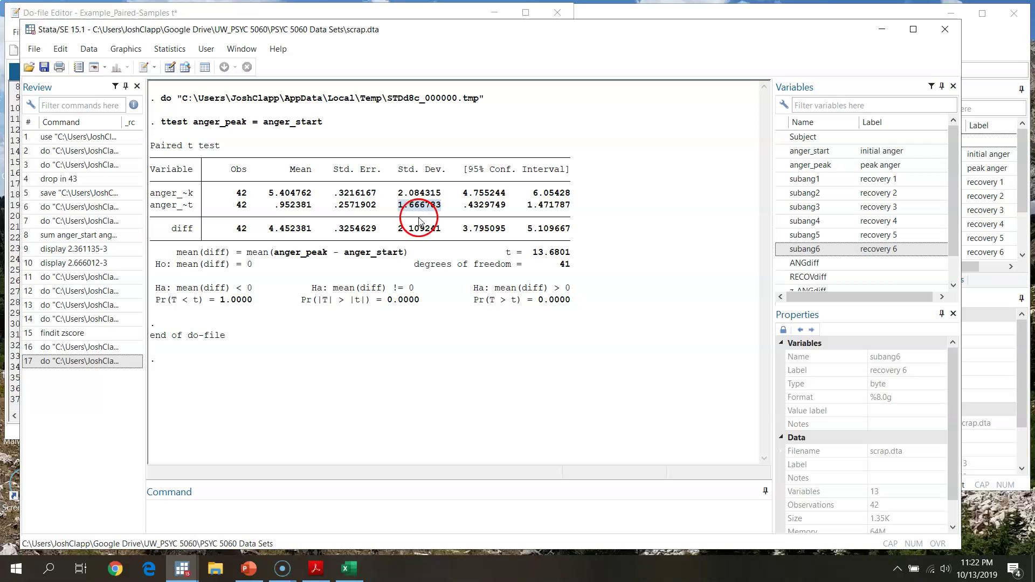
pyautogui.click(246, 574)
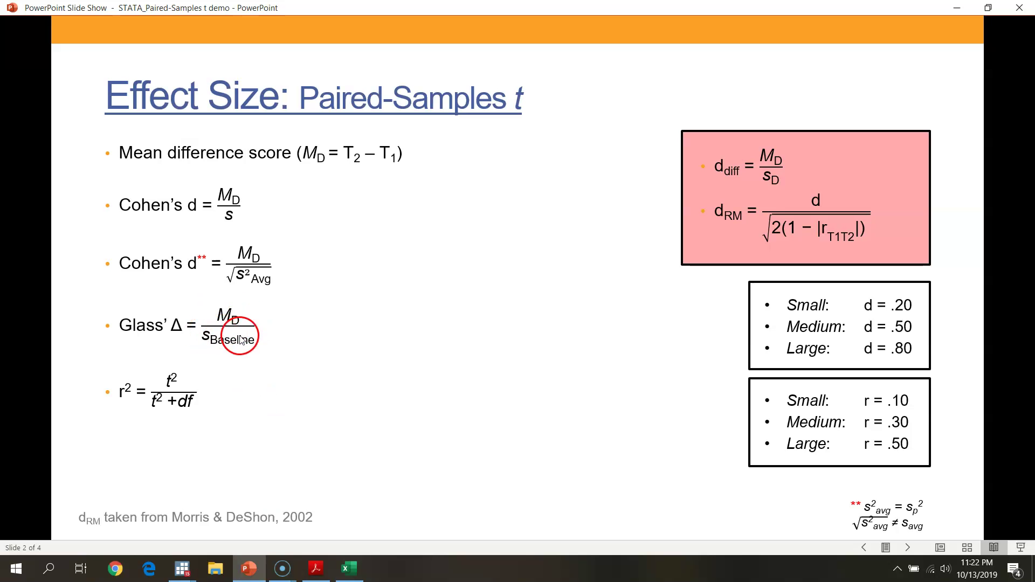
pyautogui.click(959, 6)
# Calculate the effect size from the mean difference and its standard deviation with display 4.452381/2.109241.
pyautogui.click(278, 529)
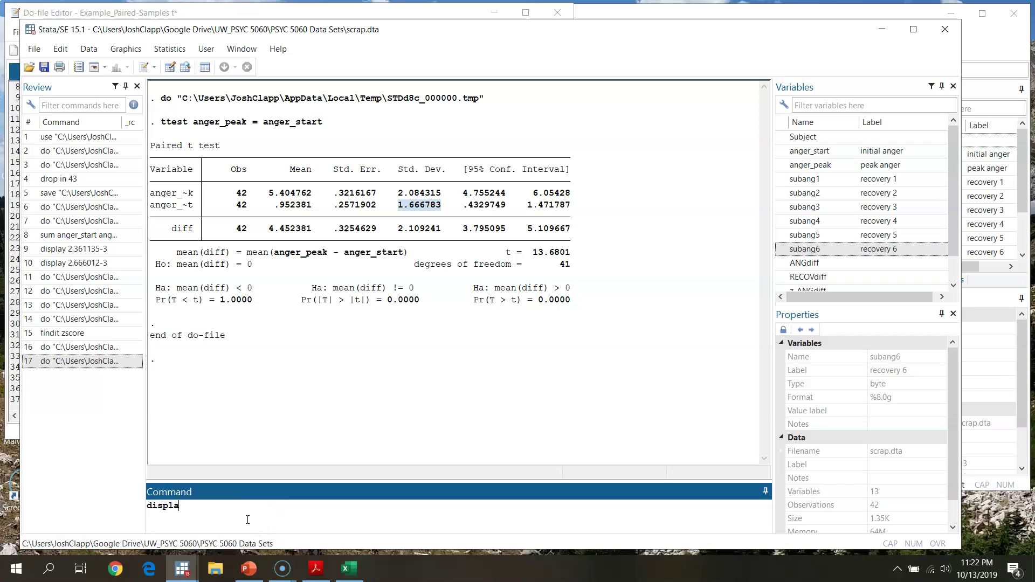
pyautogui.moveTo(270, 228); pyautogui.dragTo(194, 507)
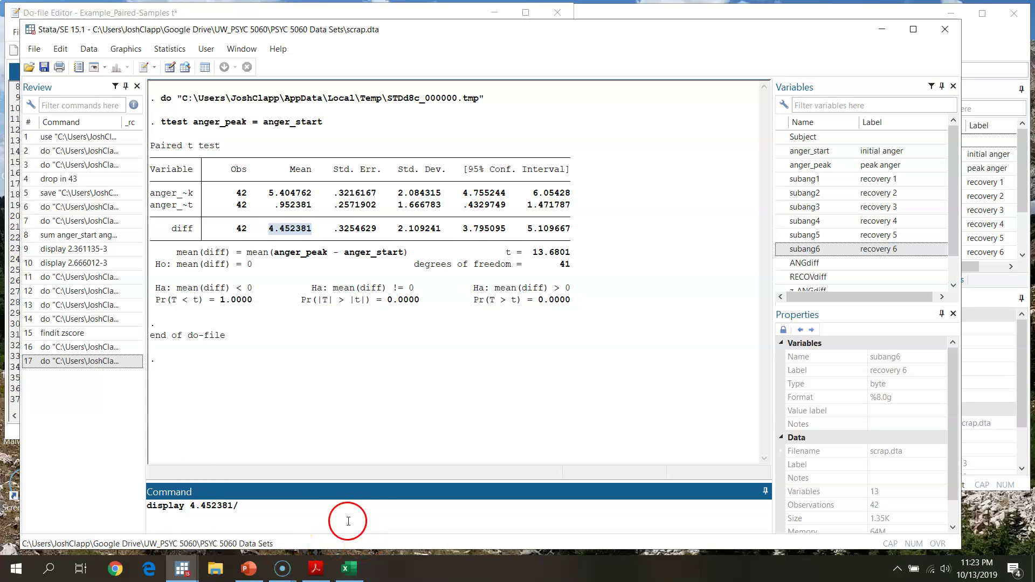
pyautogui.moveTo(399, 228); pyautogui.dragTo(435, 232)
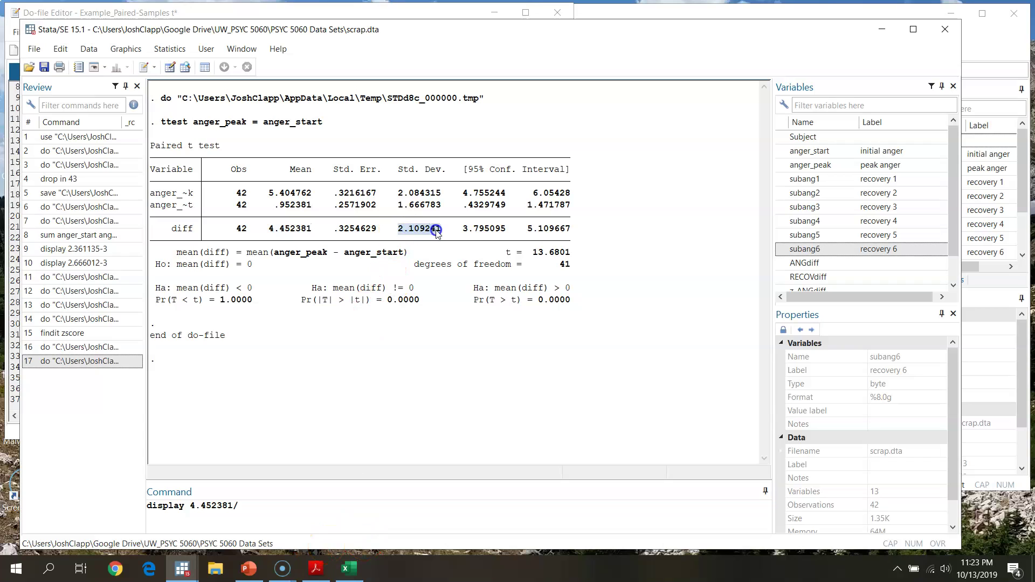
pyautogui.click(271, 511)
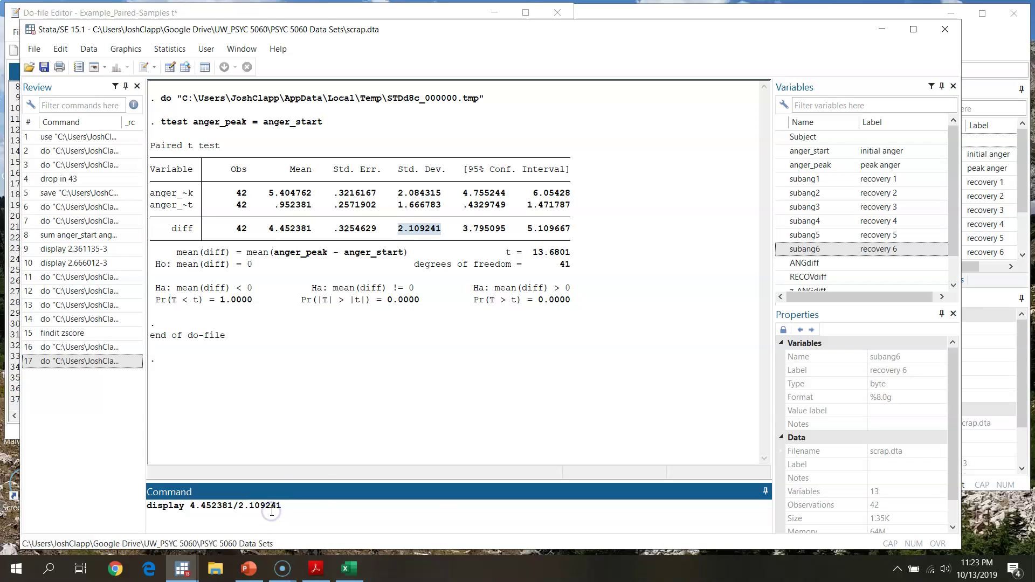
pyautogui.press('Return')
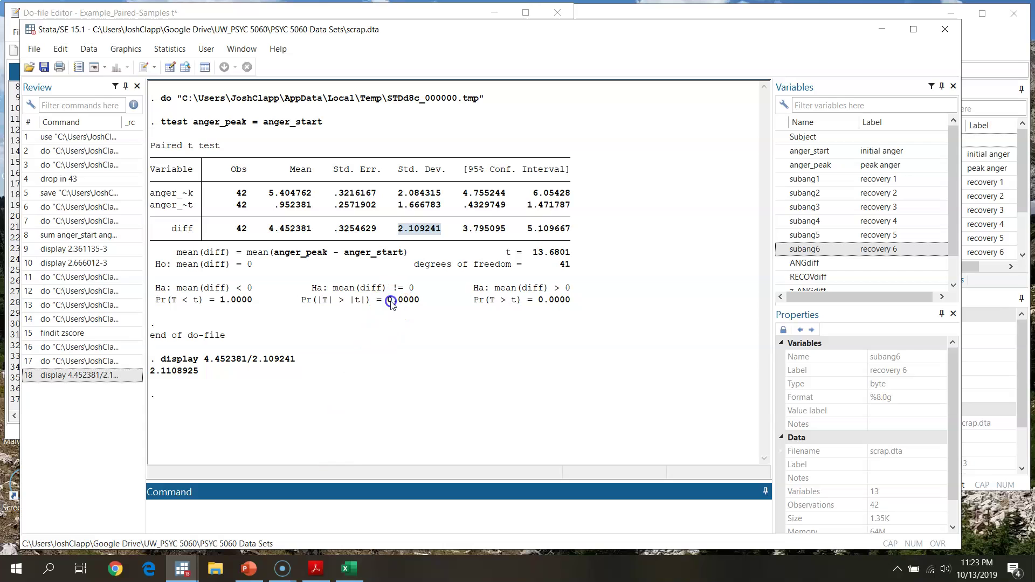
# Copy the t statistic 13.6801 from the Stata output into the t cell B2 of the Calculator_s-values and BFB workbook in Excel.
pyautogui.moveTo(388, 300); pyautogui.dragTo(420, 303)
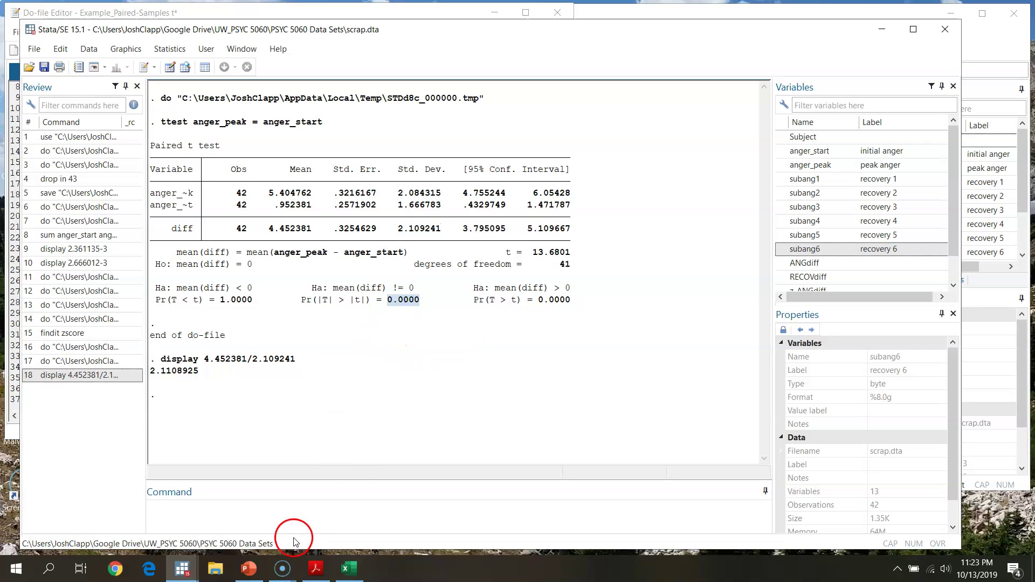
pyautogui.click(359, 572)
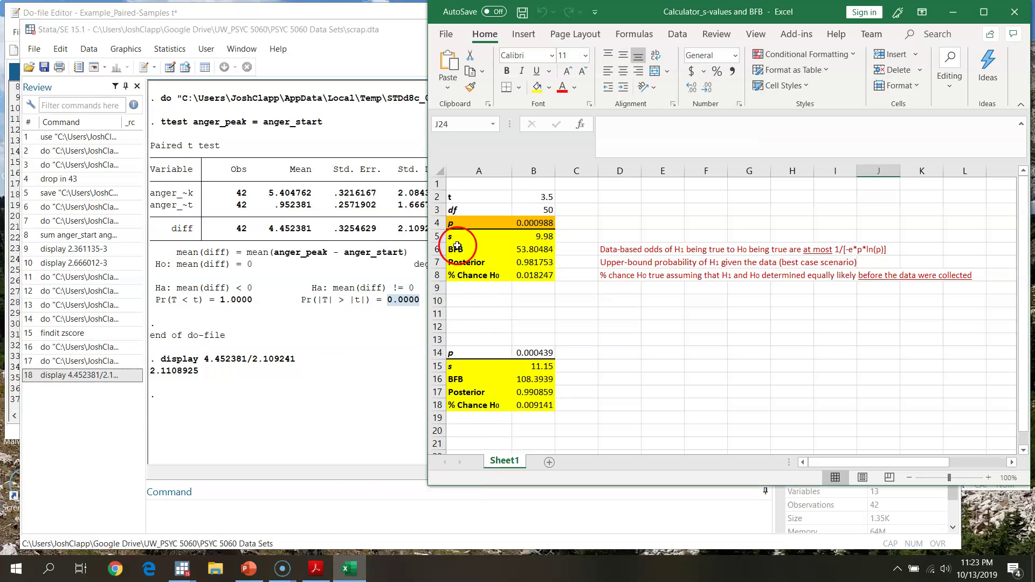
pyautogui.click(456, 342)
pyautogui.moveTo(534, 253); pyautogui.dragTo(559, 253)
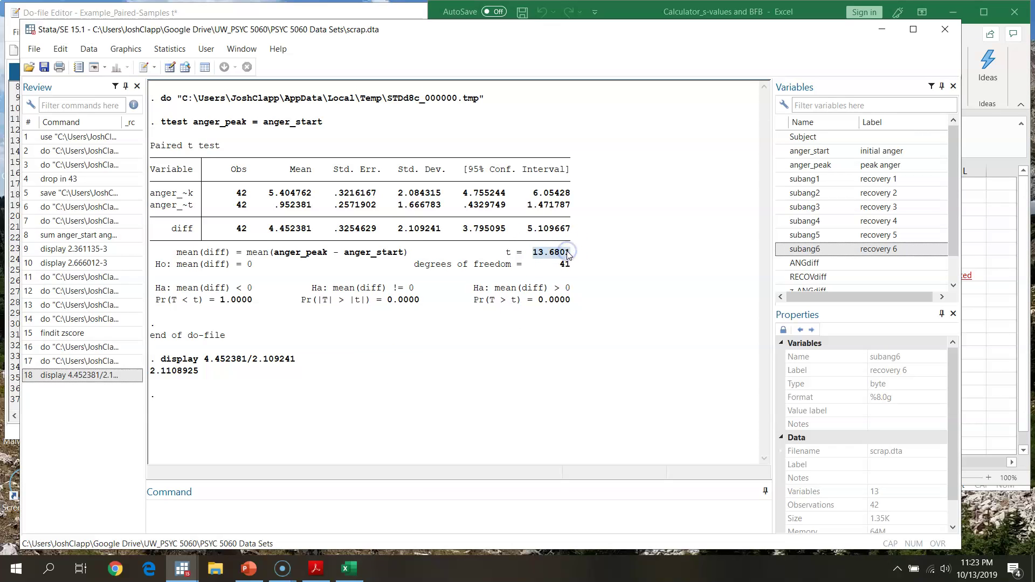
pyautogui.click(1018, 71)
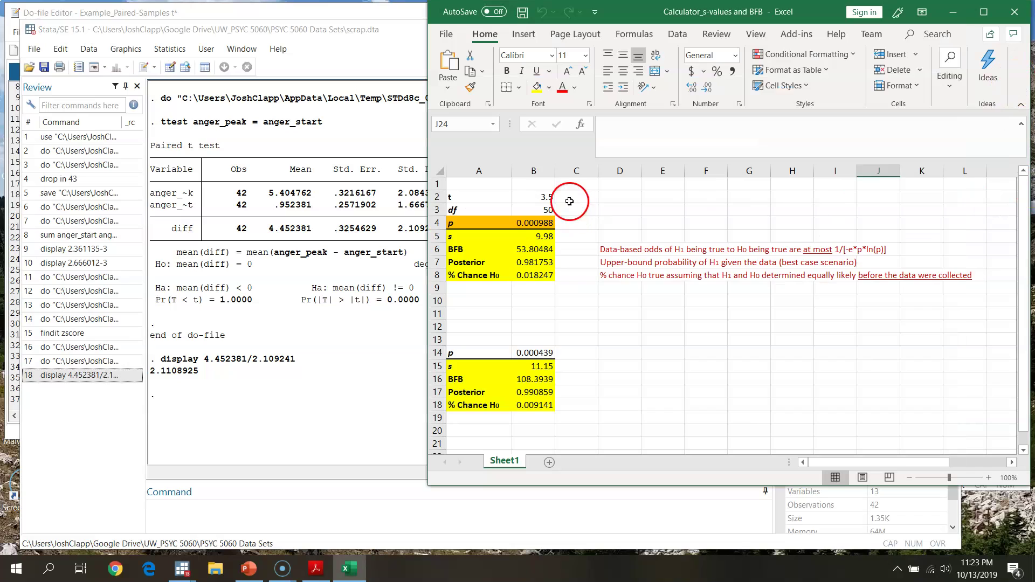
pyautogui.click(534, 198)
pyautogui.write('13.6801')
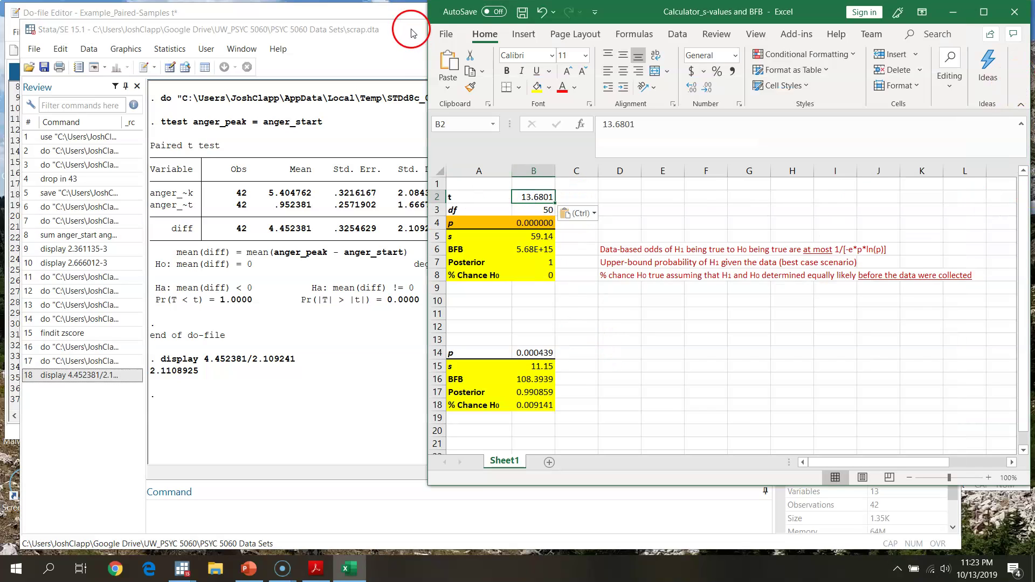
# Copy the degrees of freedom 41 from the Stata output into the calculator's df cell B3 and select the s-value cell B5.
pyautogui.click(397, 51)
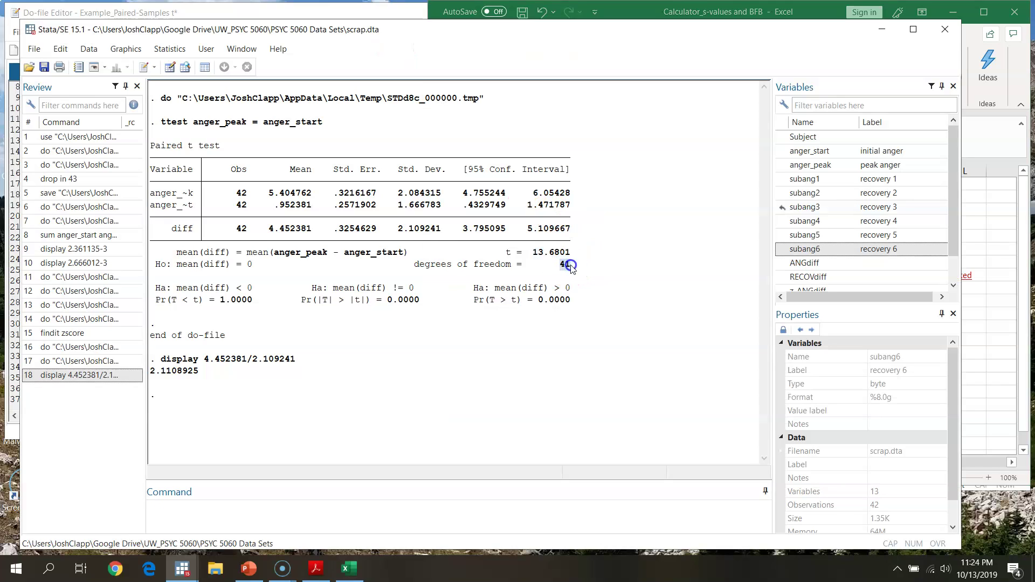
pyautogui.click(1014, 84)
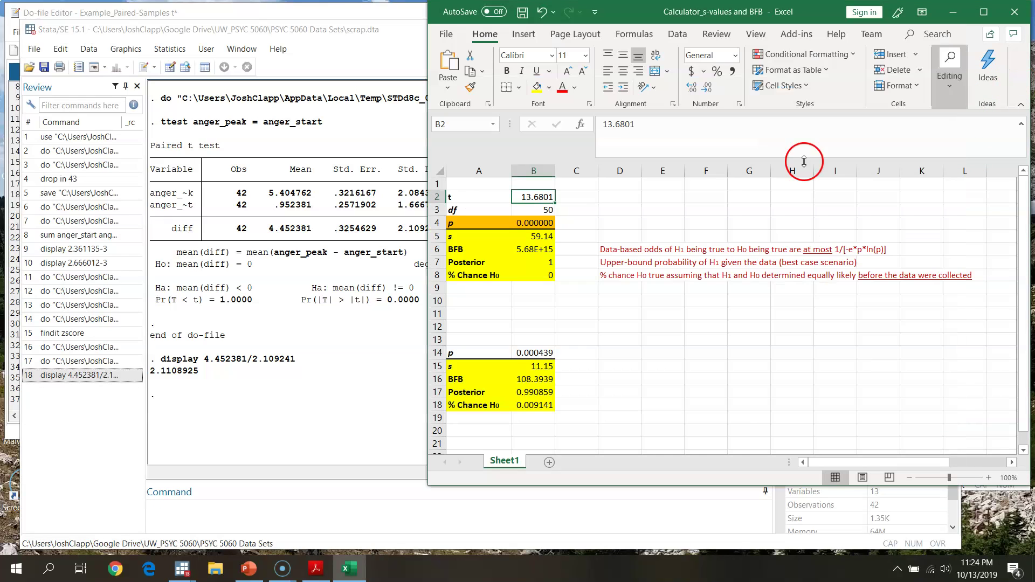
pyautogui.click(534, 210)
pyautogui.write('41')
pyautogui.click(603, 236)
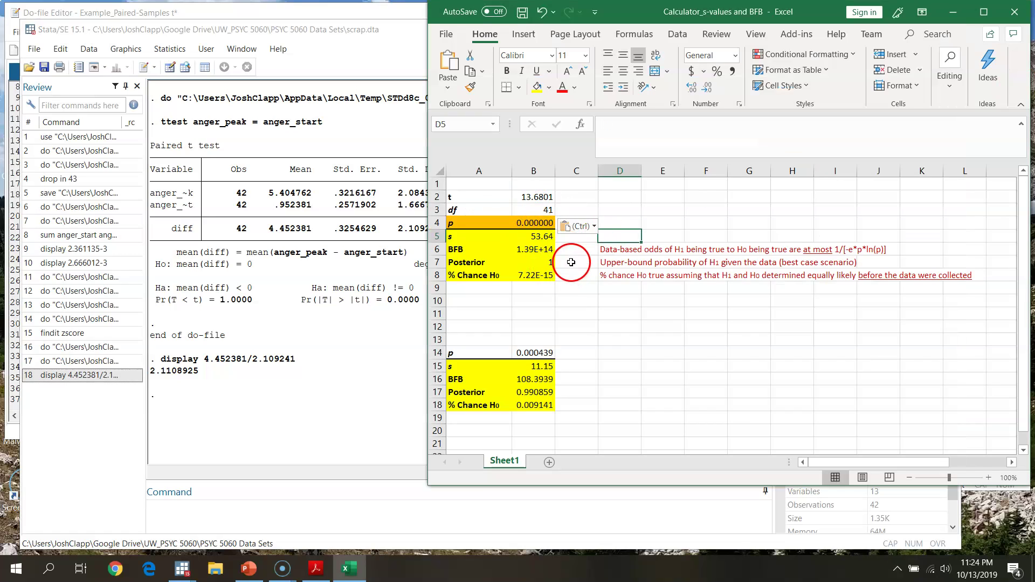
pyautogui.click(547, 237)
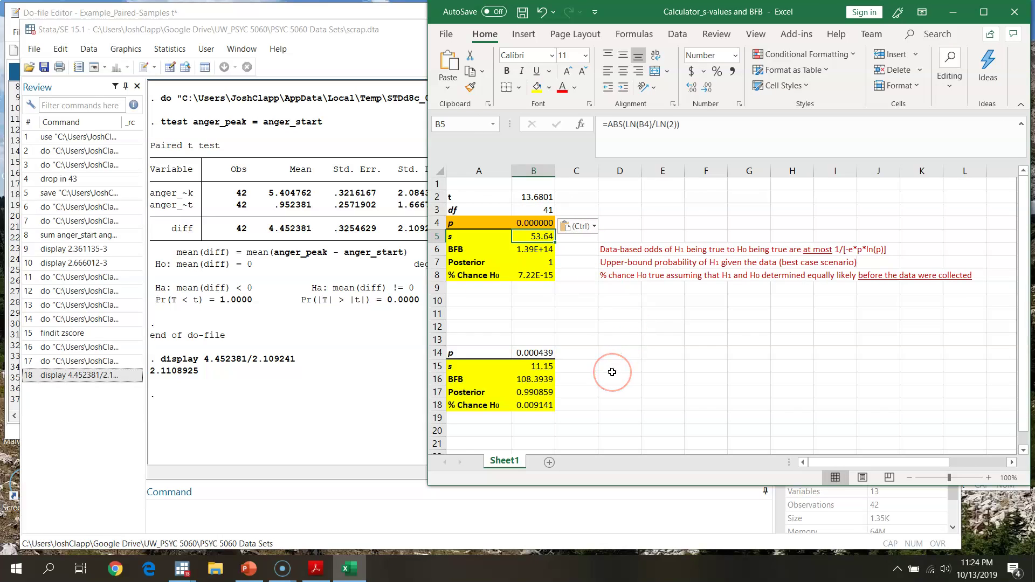
# Inspect the calculator's BFB cell B6, and switch to Stata to highlight the 95% confidence interval of the peak-minus-starting anger difference.
pyautogui.click(597, 368)
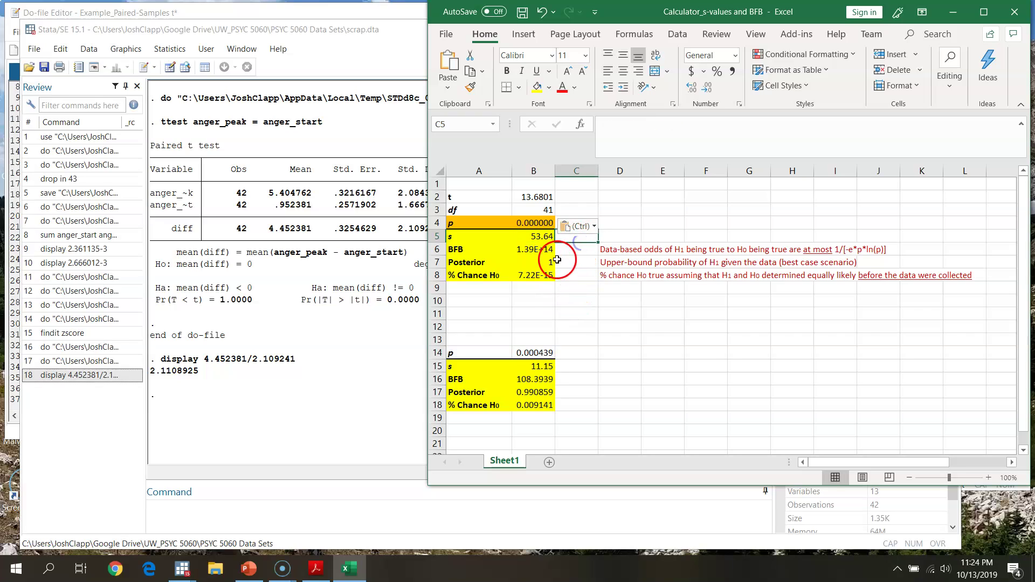
pyautogui.click(534, 249)
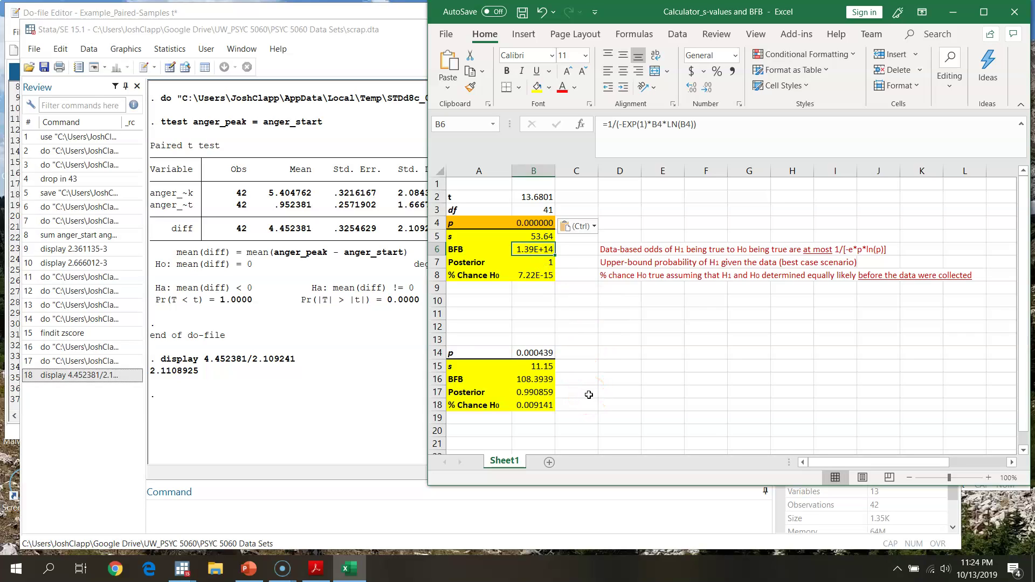
pyautogui.click(350, 63)
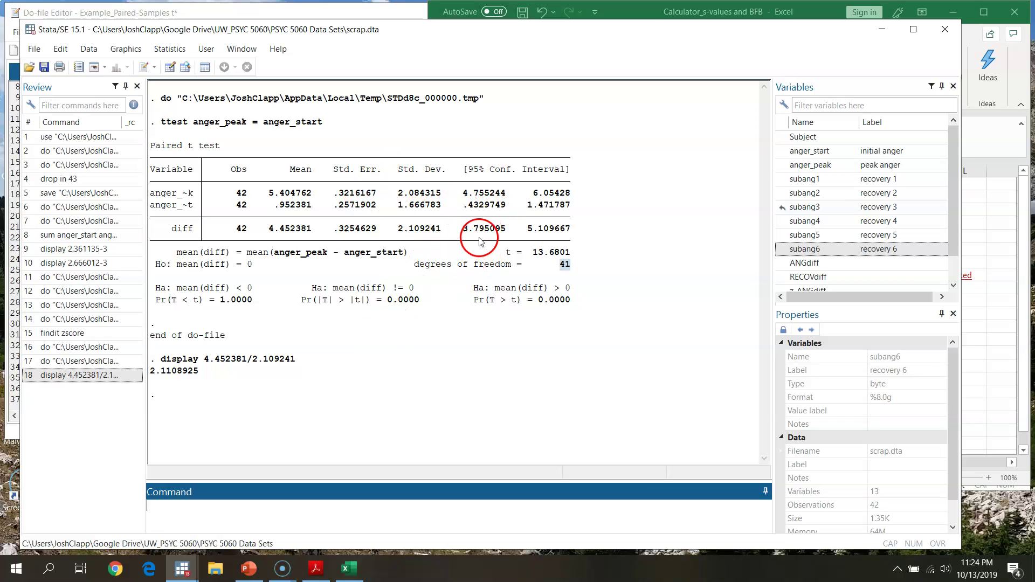
pyautogui.moveTo(463, 229); pyautogui.dragTo(560, 231)
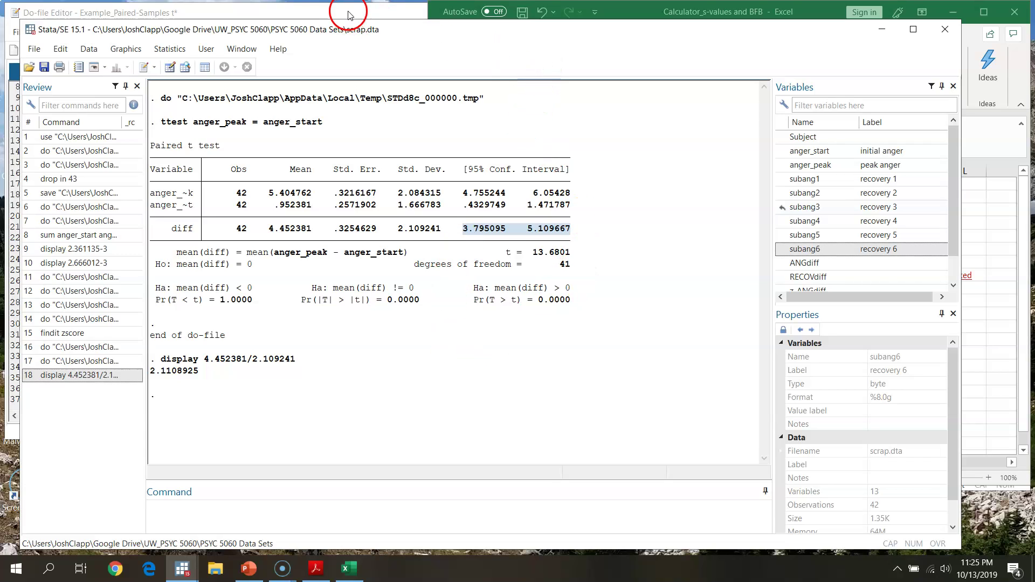
# Run the line ttest subang6 = subang1 from the Example_Paired-Samples t do-file and bring the Stata results forward.
pyautogui.click(381, 12)
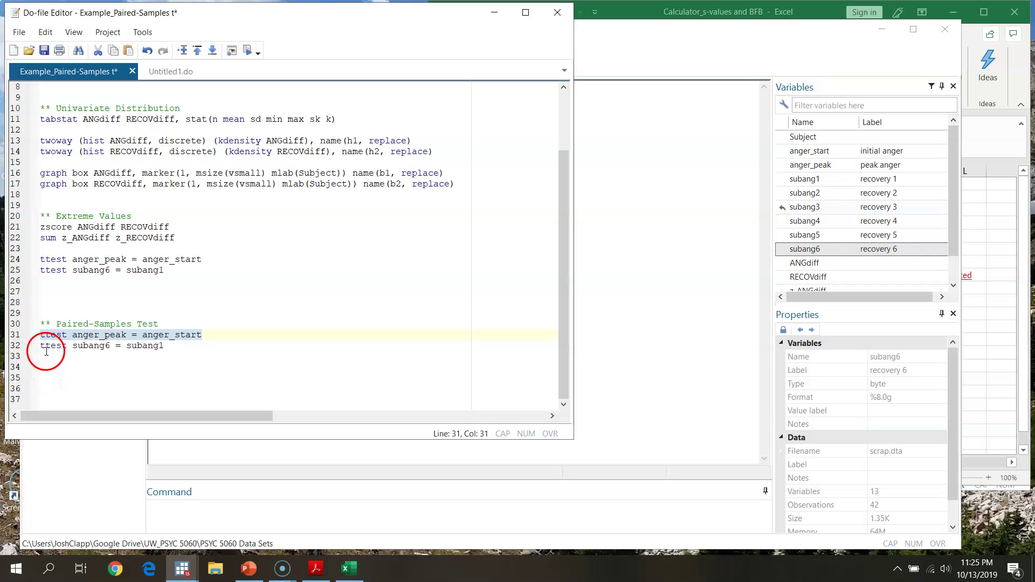
pyautogui.click(12, 350)
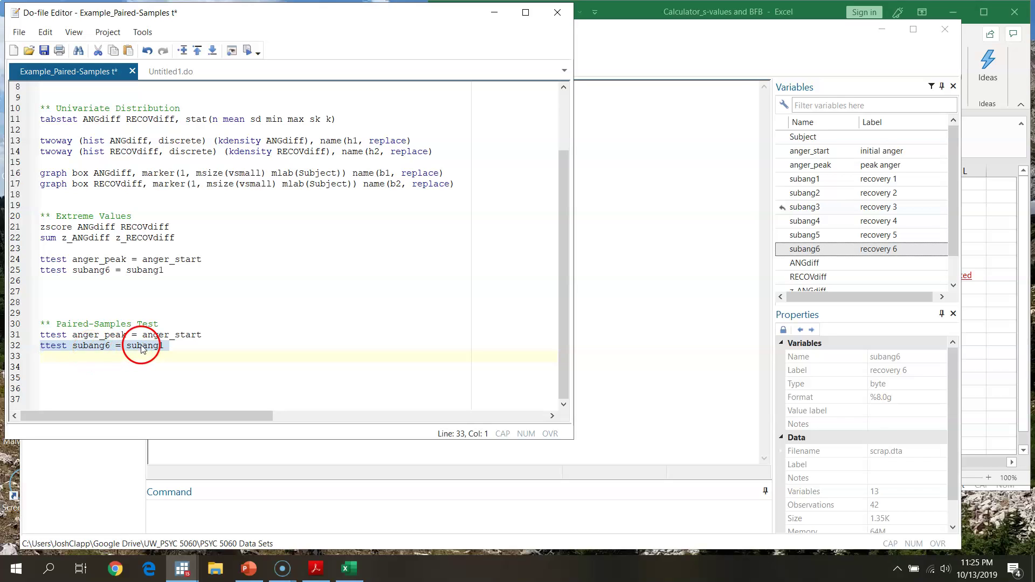
pyautogui.click(249, 53)
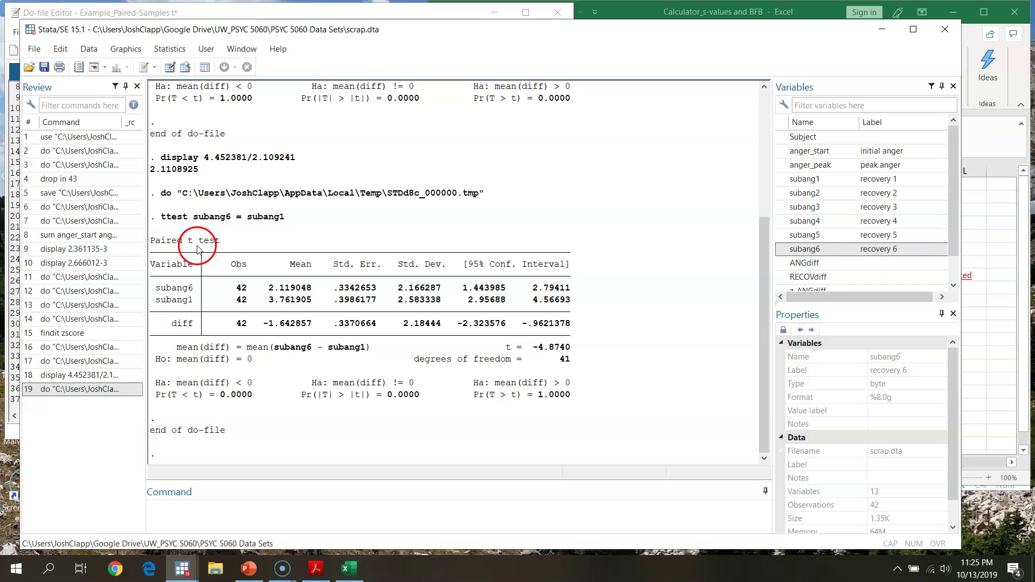
# Examine the subang6, subang1 and diff rows of the recovery paired t test, including the sign of the mean difference.
pyautogui.moveTo(236, 287); pyautogui.dragTo(577, 288)
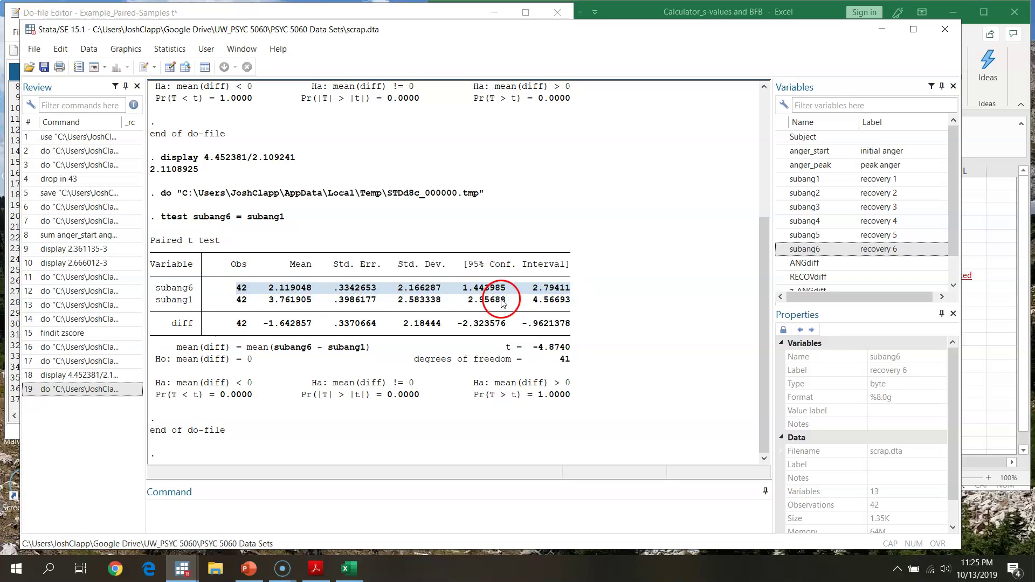
pyautogui.click(240, 304)
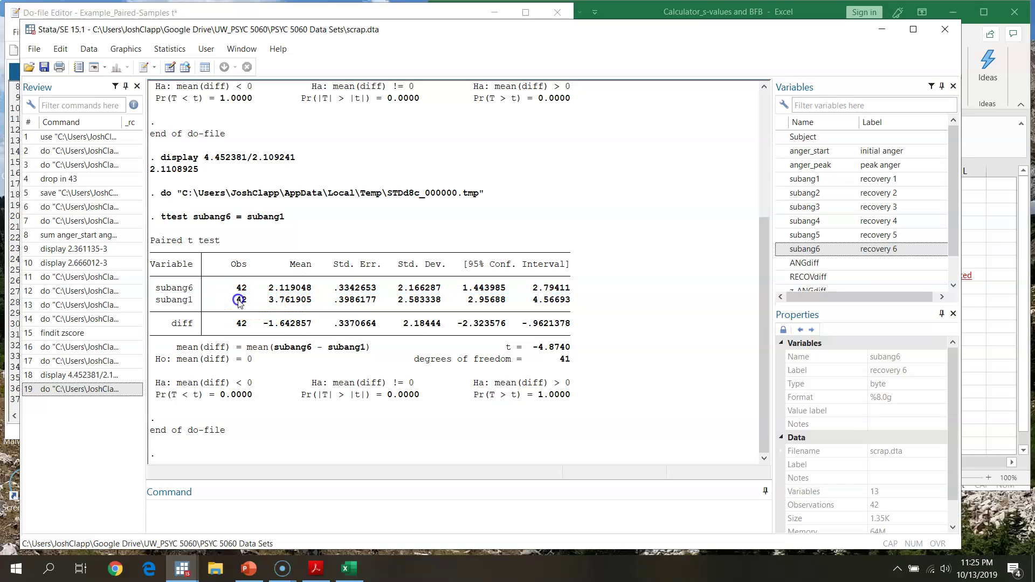
pyautogui.moveTo(240, 303); pyautogui.dragTo(556, 301)
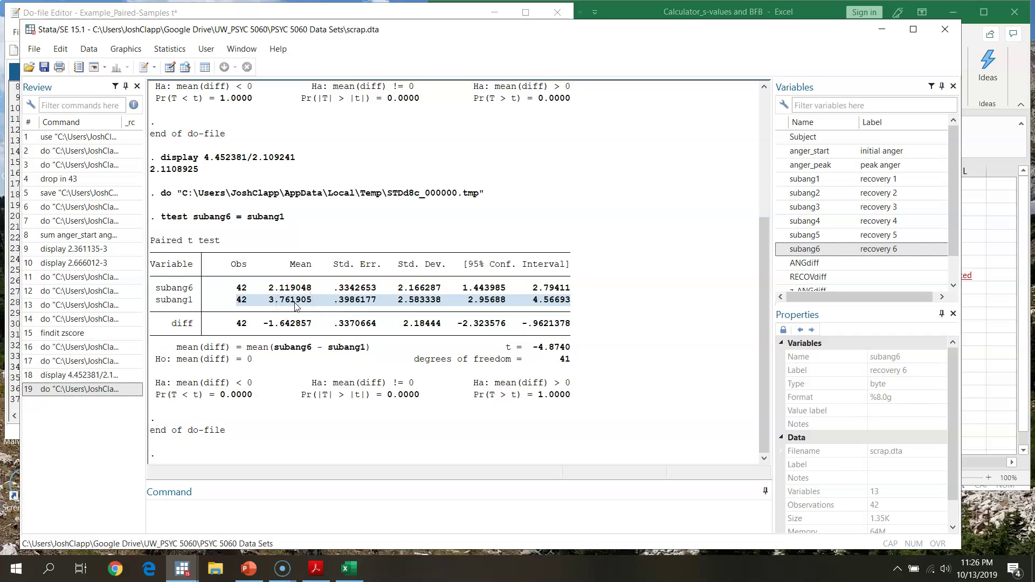
pyautogui.moveTo(236, 327); pyautogui.dragTo(571, 323)
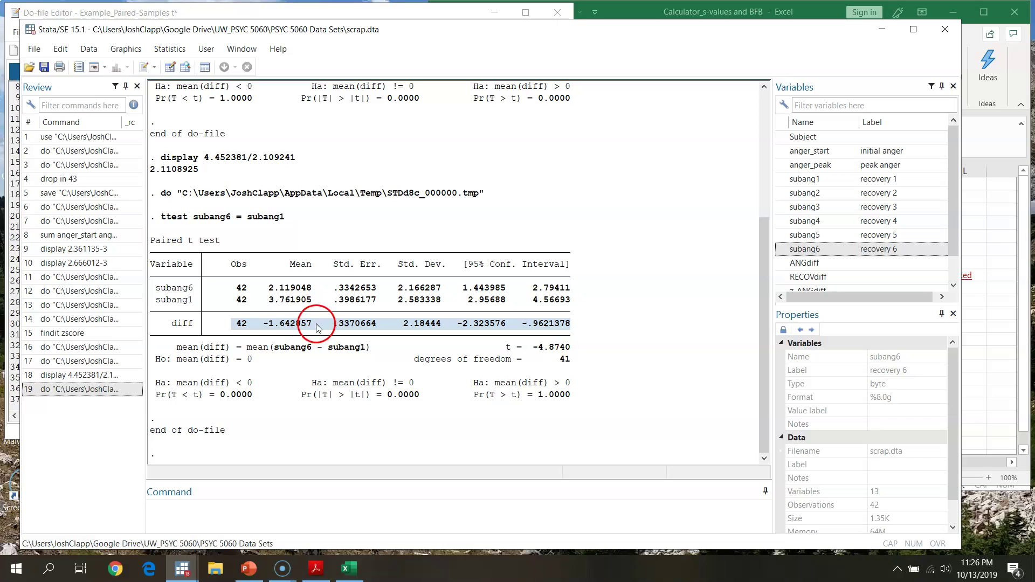
pyautogui.click(286, 329)
pyautogui.click(274, 327)
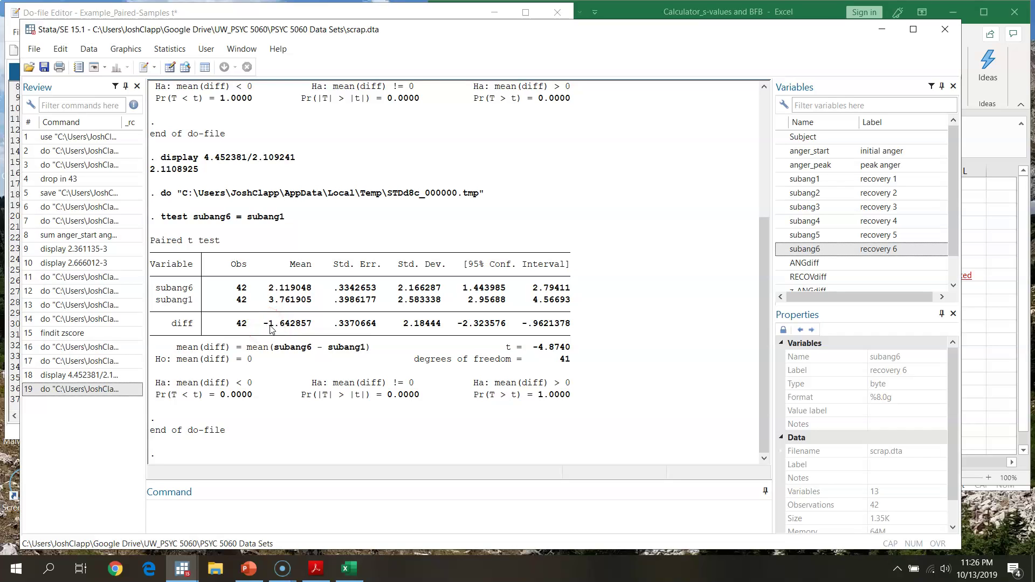
pyautogui.click(270, 327)
pyautogui.click(281, 331)
# Review the difference's confidence limits, t statistic, degrees of freedom and two-tailed p value in the subang6 versus subang1 output.
pyautogui.moveTo(404, 325); pyautogui.dragTo(545, 332)
pyautogui.click(655, 395)
pyautogui.moveTo(522, 326); pyautogui.dragTo(556, 324)
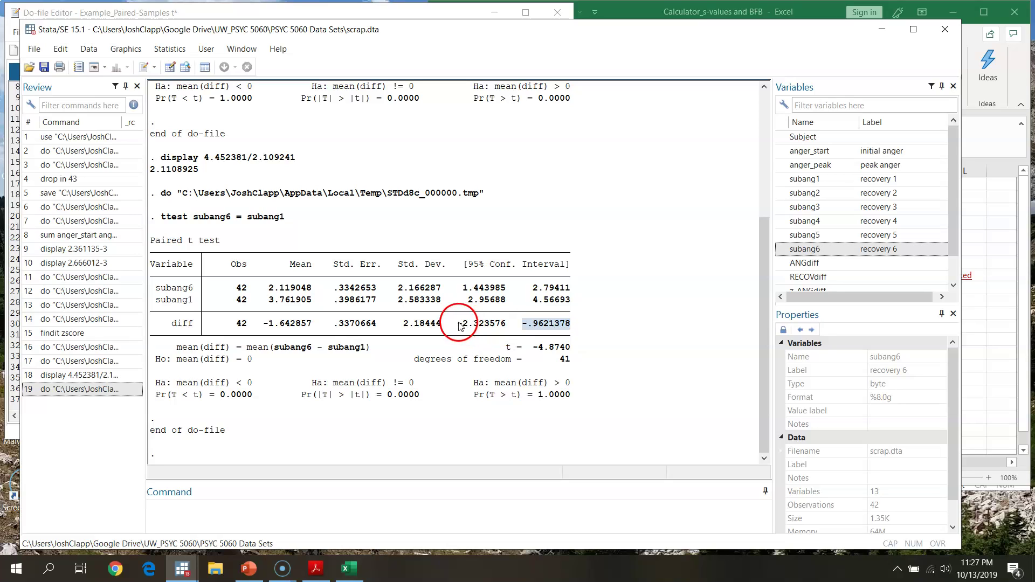
pyautogui.moveTo(458, 324); pyautogui.dragTo(504, 326)
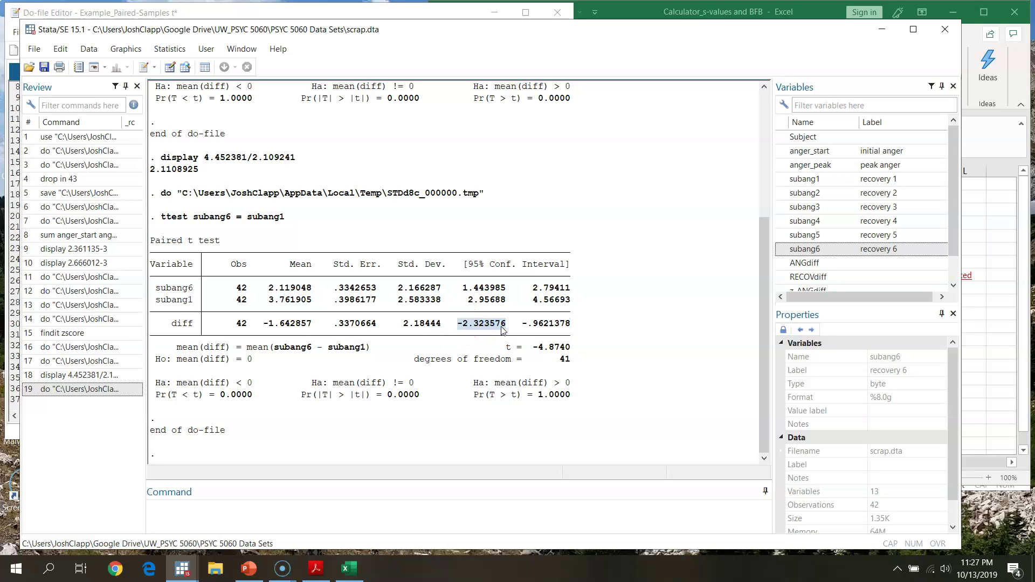
pyautogui.click(536, 350)
pyautogui.moveTo(536, 349); pyautogui.dragTo(570, 348)
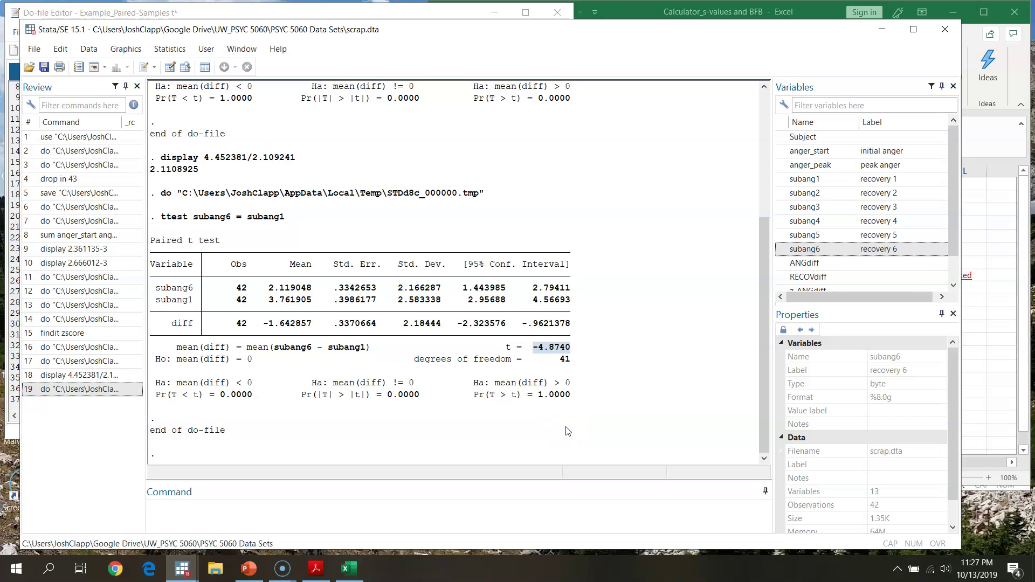
pyautogui.moveTo(560, 360); pyautogui.dragTo(570, 361)
pyautogui.moveTo(387, 395); pyautogui.dragTo(419, 399)
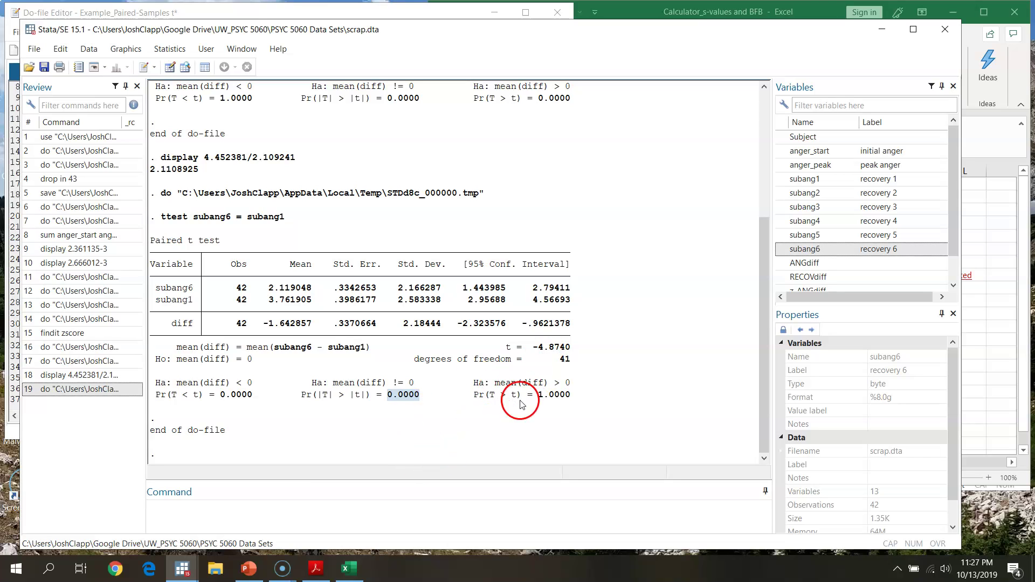
pyautogui.click(414, 420)
pyautogui.moveTo(761, 342)
pyautogui.mouseDown()
pyautogui.moveTo(761, 205)
pyautogui.moveTo(761, 349)
pyautogui.mouseUp()
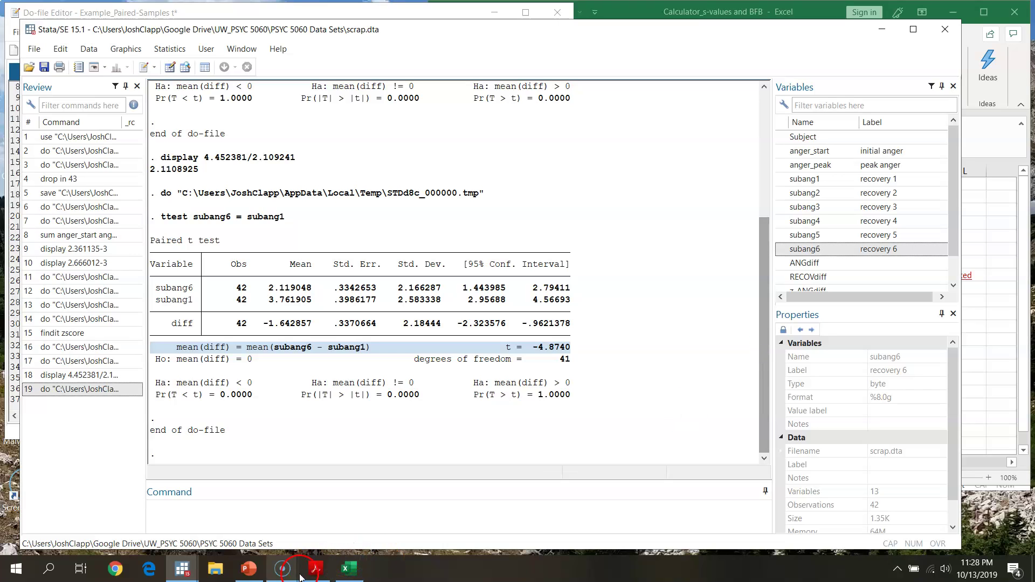
# Switch to the PowerPoint slide show to check the paired-samples effect size formulas, and return to Stata.
pyautogui.moveTo(316, 580)
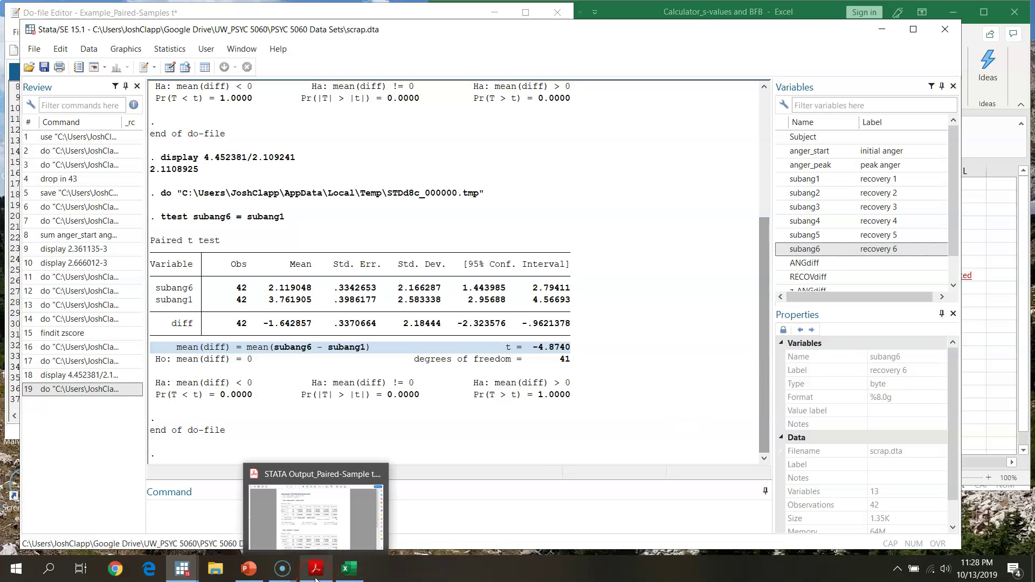
pyautogui.click(249, 569)
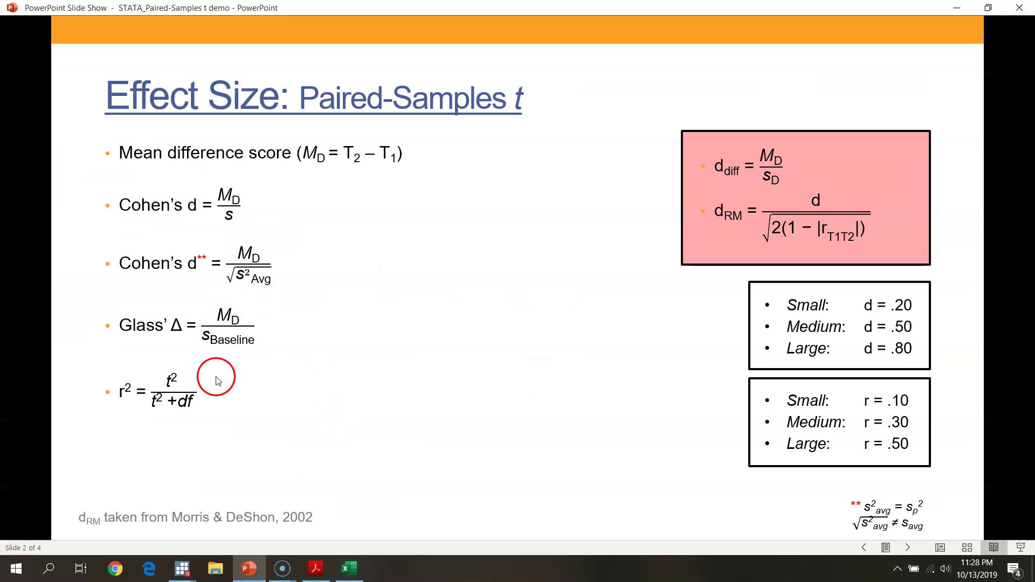
pyautogui.click(957, 7)
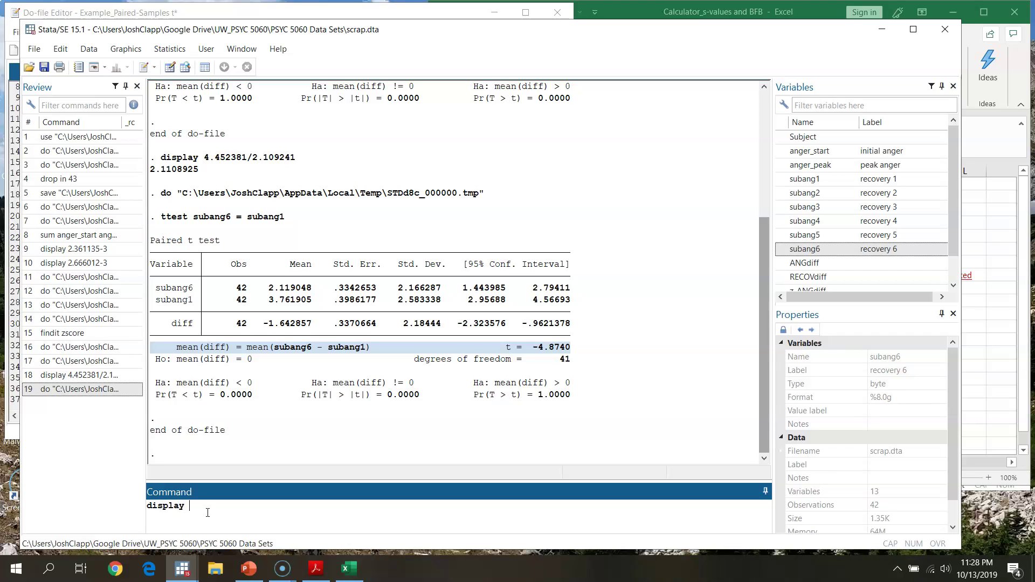
# Calculate Glass' Δ for recovery from the mean difference and subang1's baseline standard deviation with display -1.642857/2.583338.
pyautogui.moveTo(264, 324); pyautogui.dragTo(305, 328)
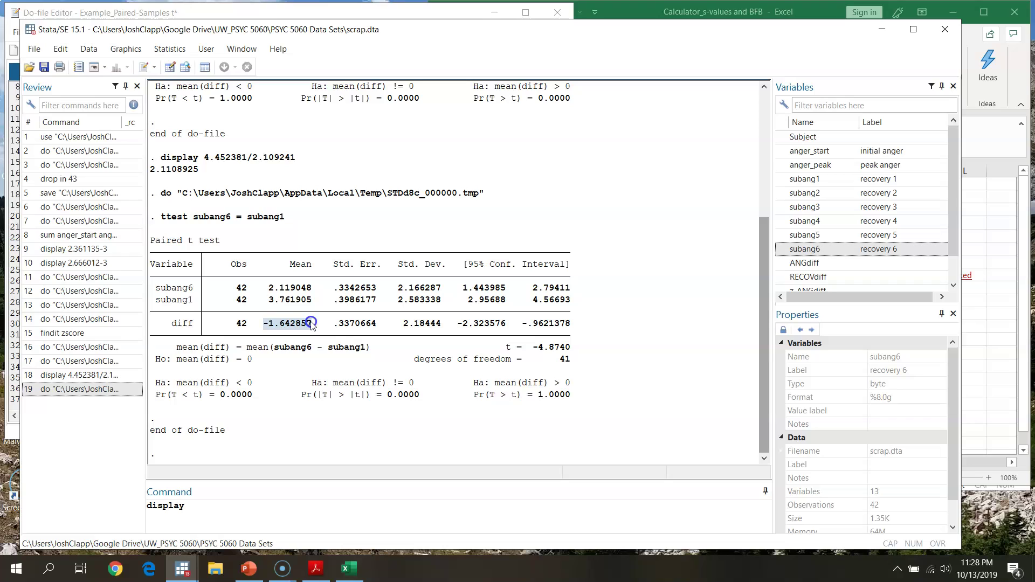
pyautogui.click(220, 497)
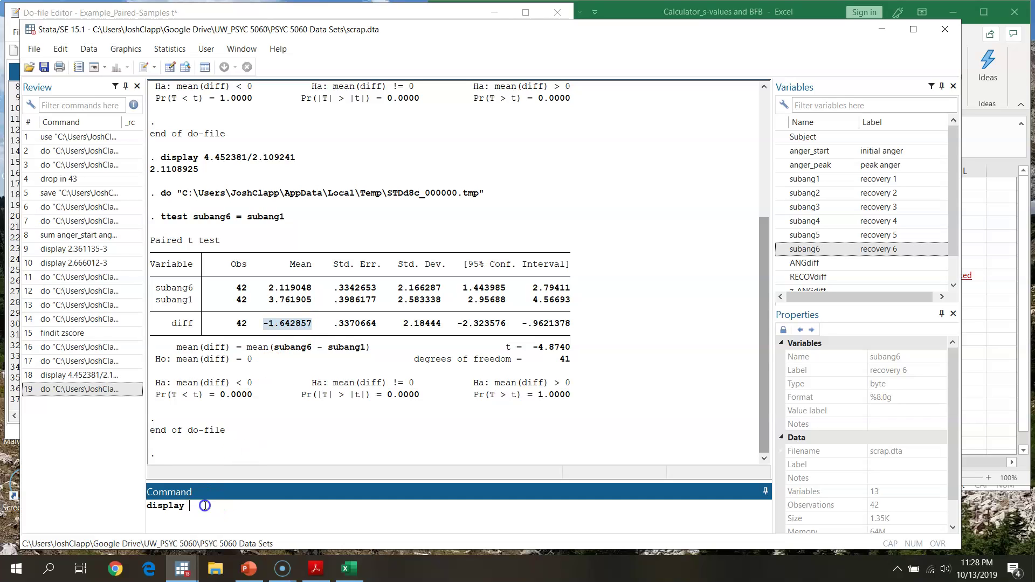
pyautogui.write('-1.642857')
pyautogui.write('/')
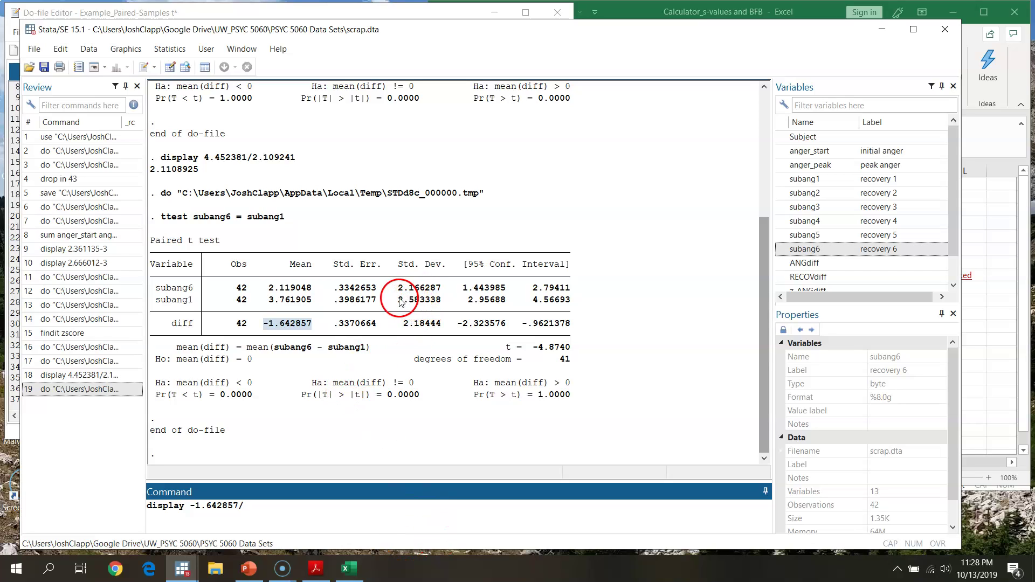
pyautogui.moveTo(399, 301); pyautogui.dragTo(431, 304)
pyautogui.hotkey('ctrl', 'c')
pyautogui.click(246, 509)
pyautogui.hotkey('ctrl', 'v')
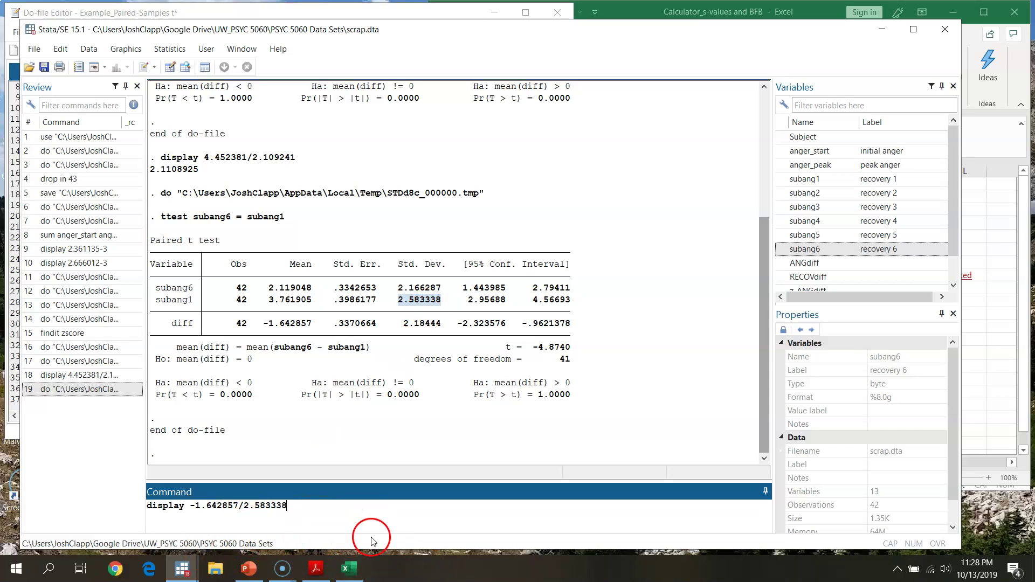
pyautogui.press('Return')
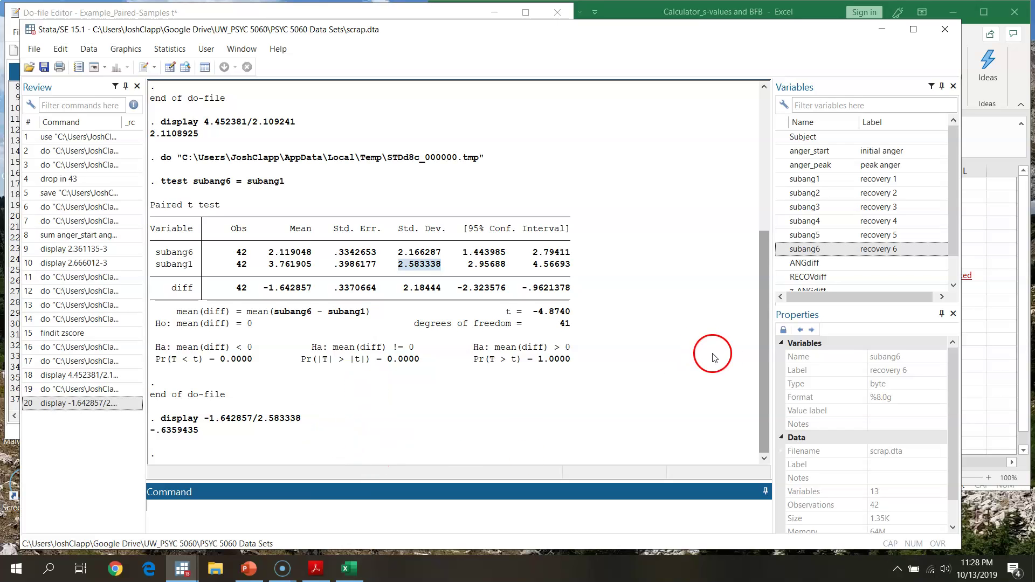
# Recall the earlier anger effect size command, replace its divisor with anger_start's standard deviation, and run display 4.452381/1.666783.
pyautogui.moveTo(759, 345); pyautogui.dragTo(793, 228)
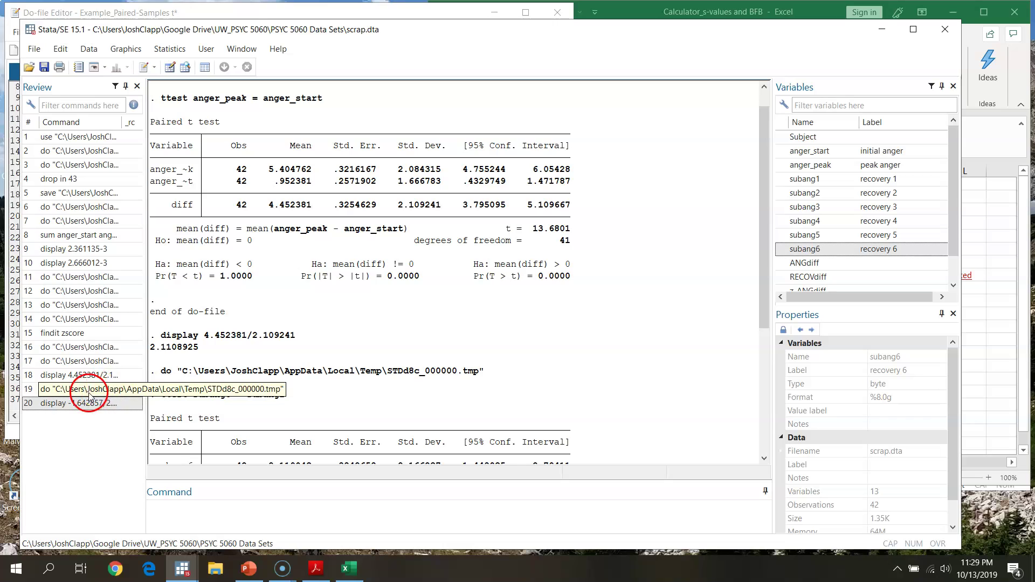
pyautogui.click(81, 376)
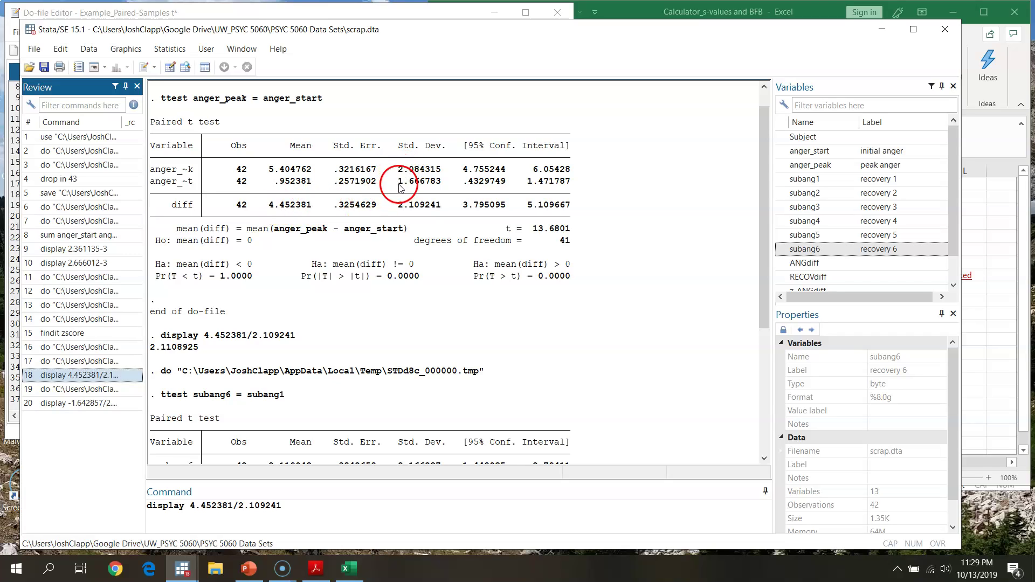
pyautogui.moveTo(399, 182); pyautogui.dragTo(443, 185)
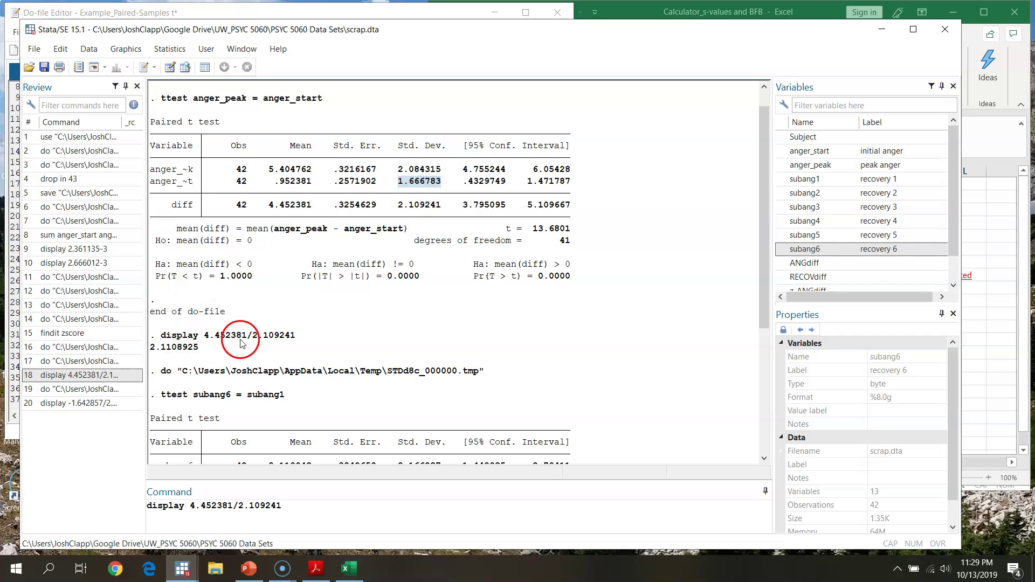
pyautogui.click(253, 507)
pyautogui.click(269, 516)
pyautogui.moveTo(240, 507); pyautogui.dragTo(277, 507)
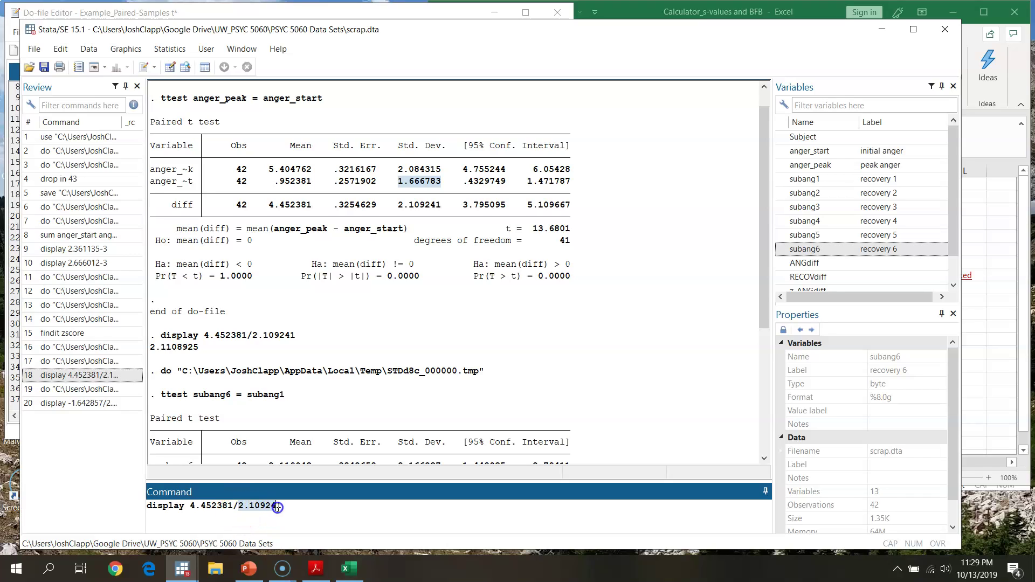
pyautogui.hotkey('ctrl', 'v')
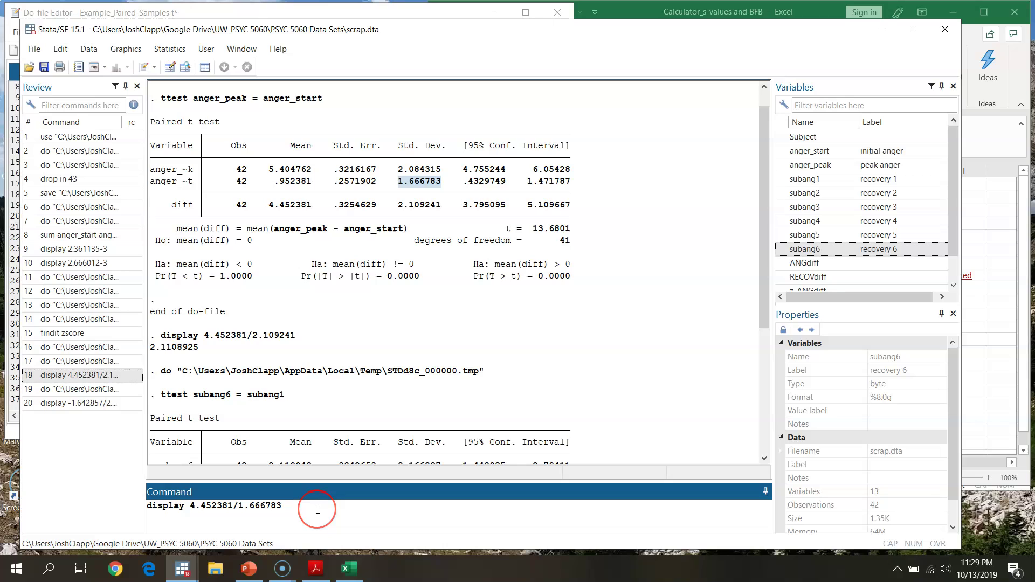
pyautogui.press('Return')
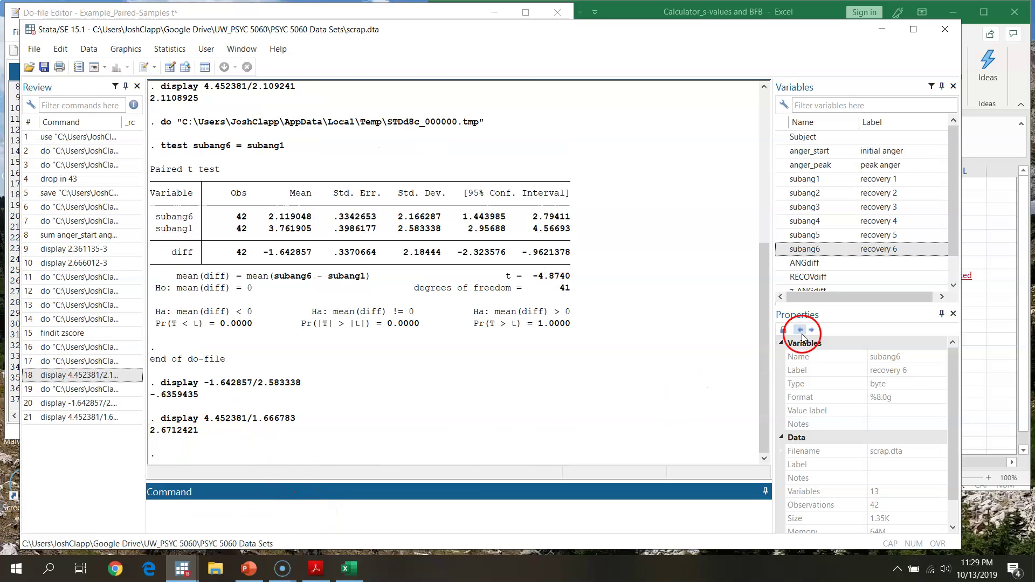
# Compare both t test outputs in Stata with the effect size formulas on the PowerPoint slide, ending back at the Stata results.
pyautogui.moveTo(764, 348); pyautogui.dragTo(780, 262)
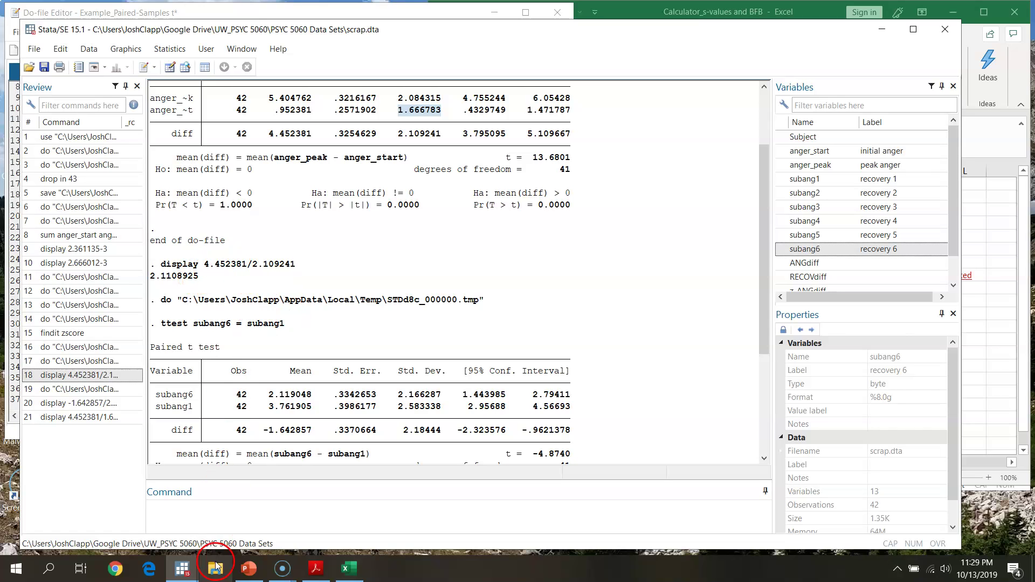
pyautogui.click(250, 570)
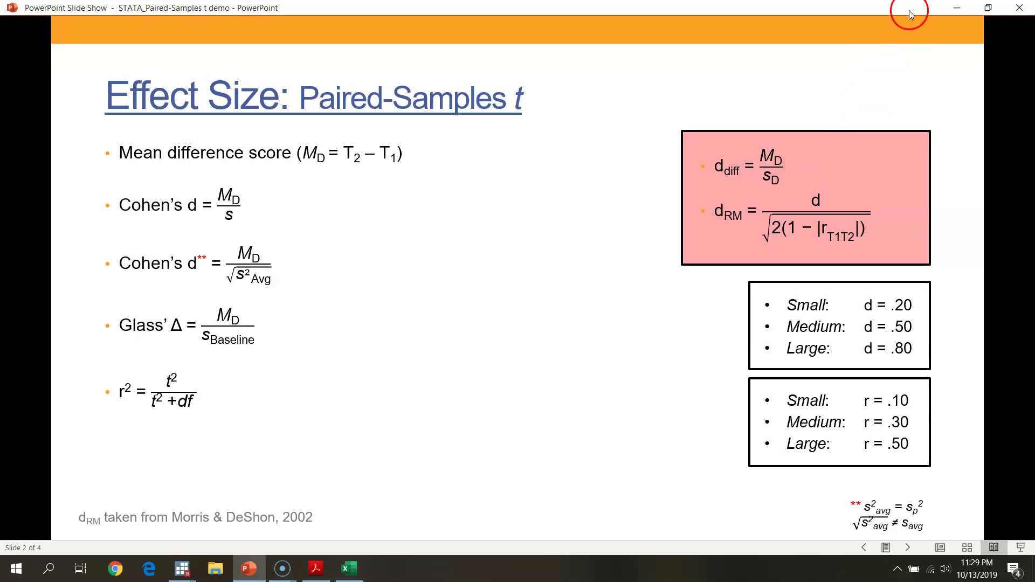
pyautogui.click(958, 7)
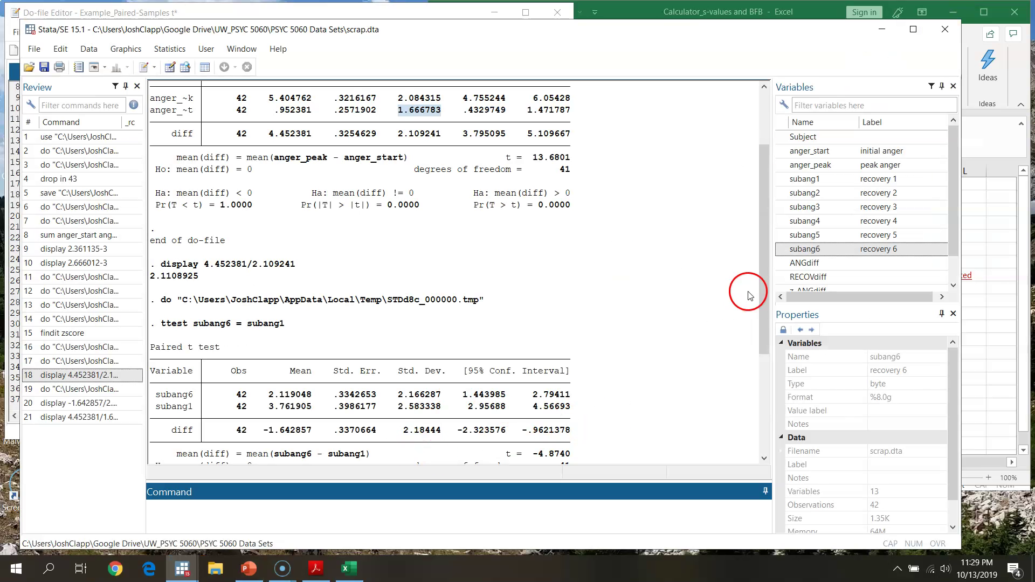
pyautogui.moveTo(764, 257); pyautogui.dragTo(763, 247)
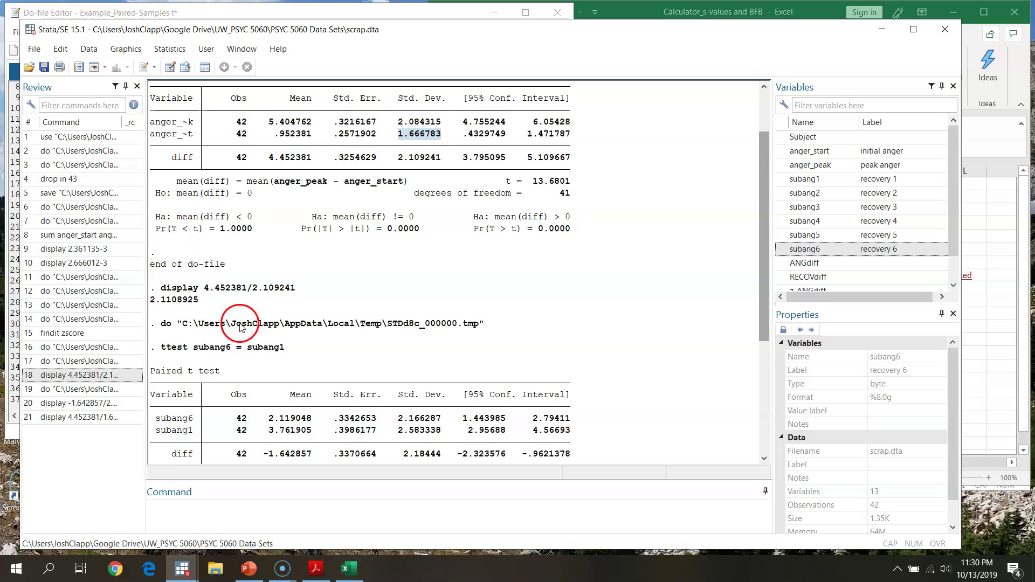
# Review the effect size results in Stata against the average-variance Cohen's d formula on the PowerPoint slide, ending back in Stata.
pyautogui.moveTo(763, 157); pyautogui.dragTo(761, 318)
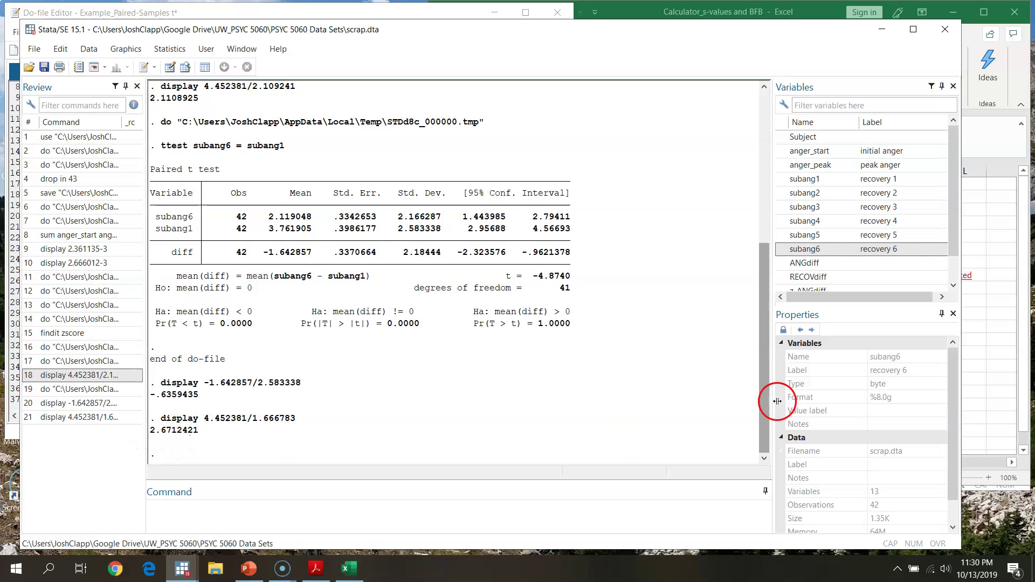
pyautogui.moveTo(764, 353); pyautogui.dragTo(747, 398)
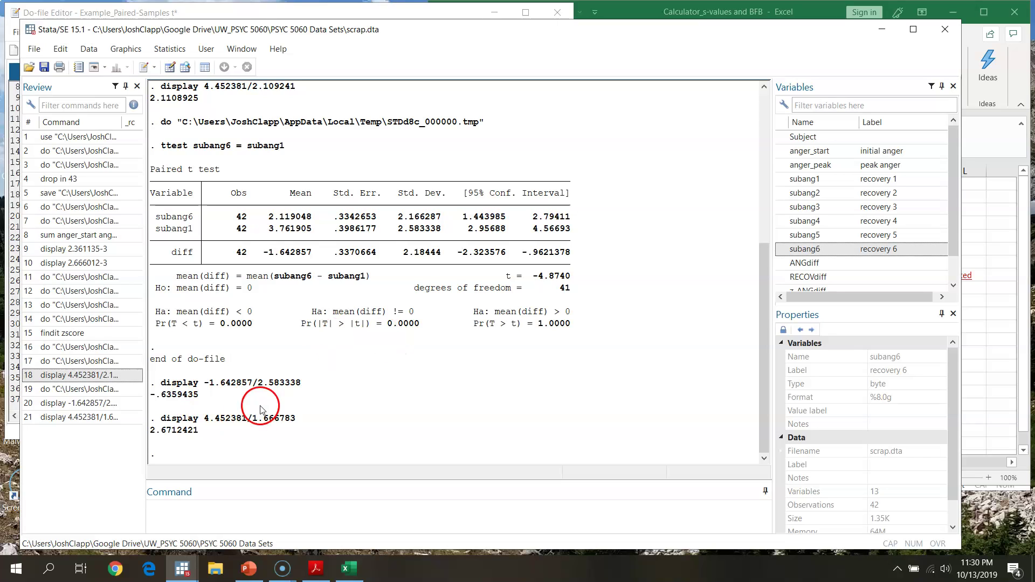
pyautogui.click(247, 576)
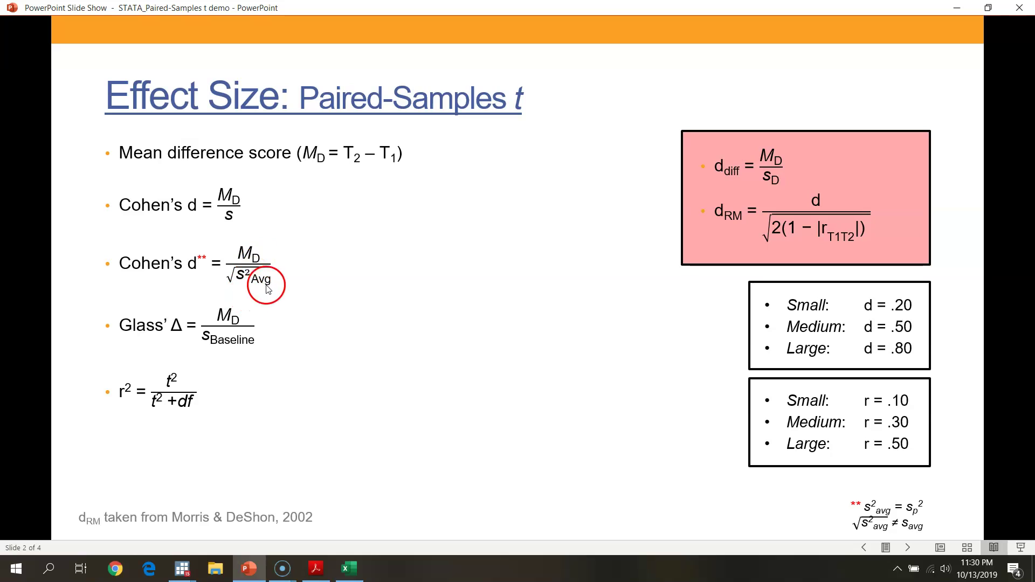
pyautogui.click(969, 9)
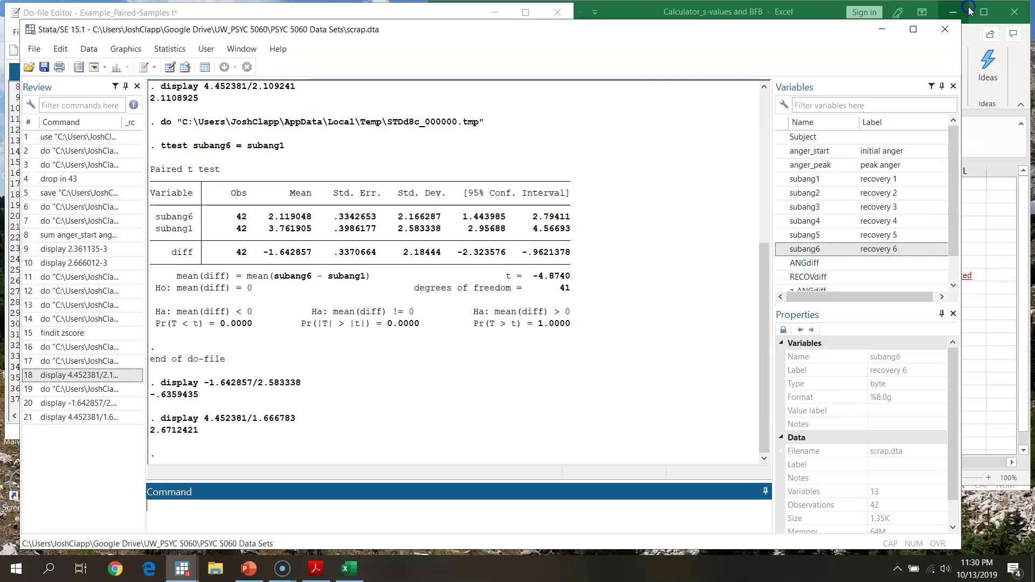
# Begin a display command dividing recovery's mean difference by a root of squared standard deviations, entering display -1.642857/sqrt((2.166287)^2+(.
pyautogui.click(176, 514)
pyautogui.write('display')
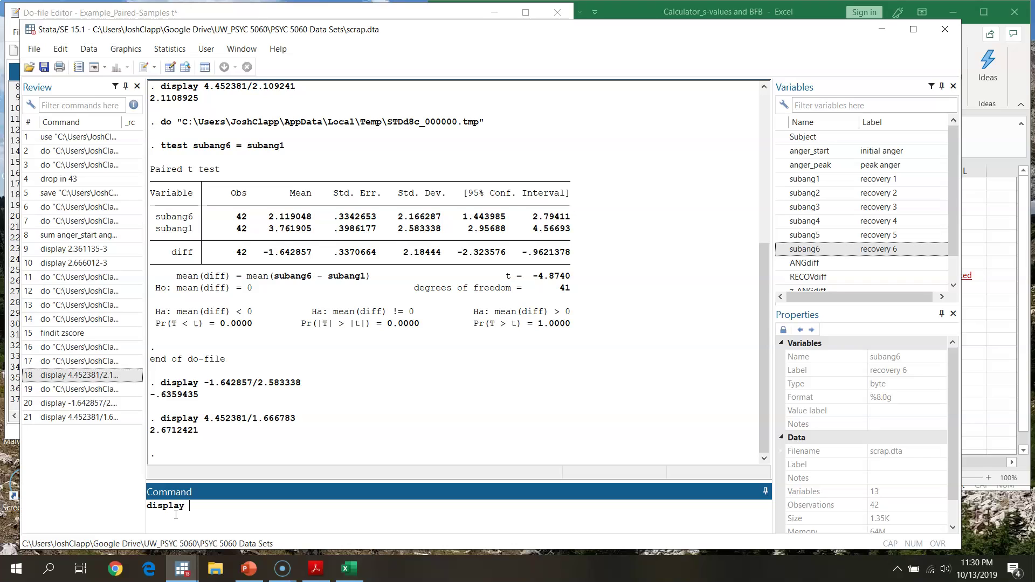
pyautogui.click(267, 254)
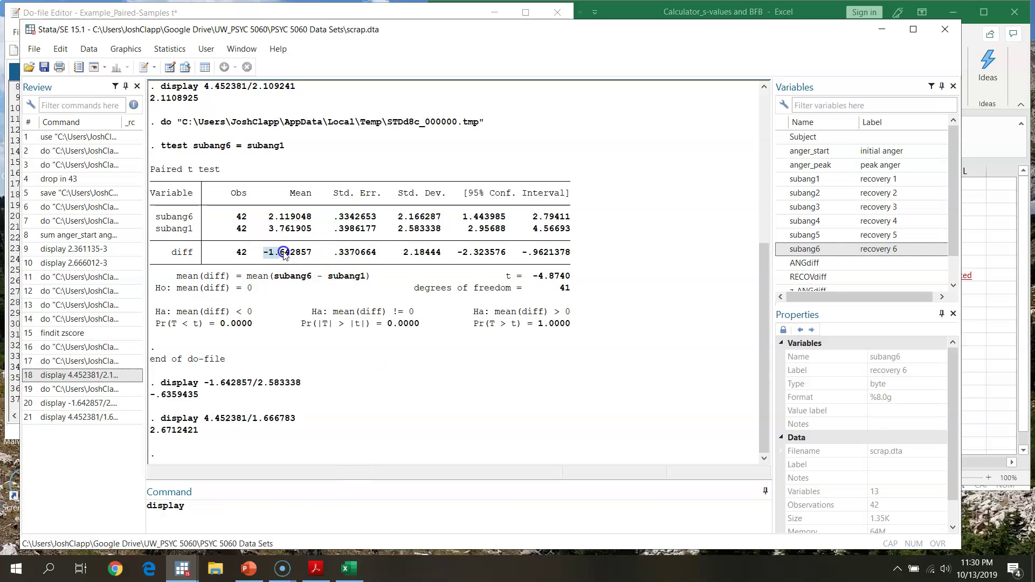
pyautogui.click(196, 504)
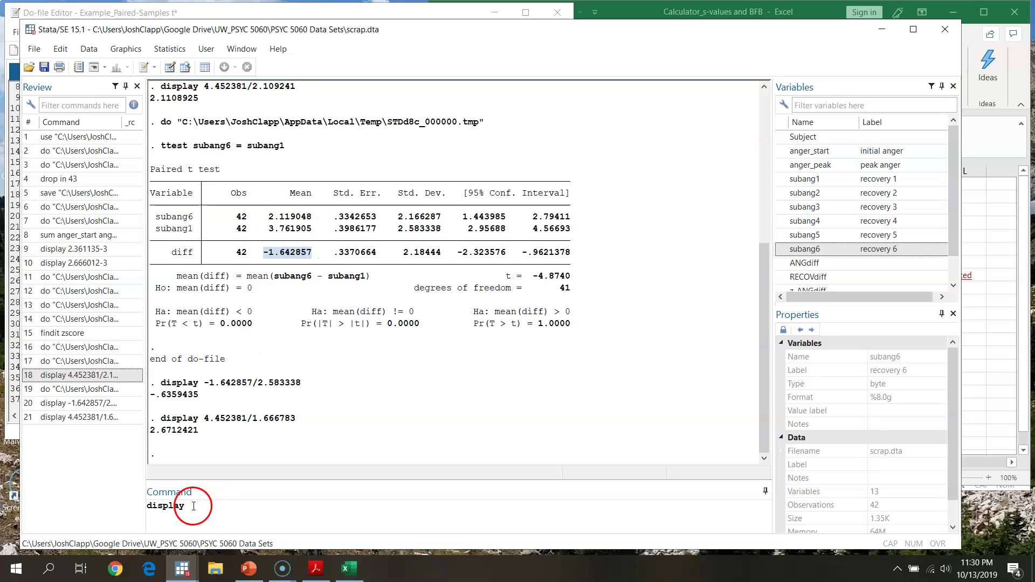
pyautogui.write('-1.642857')
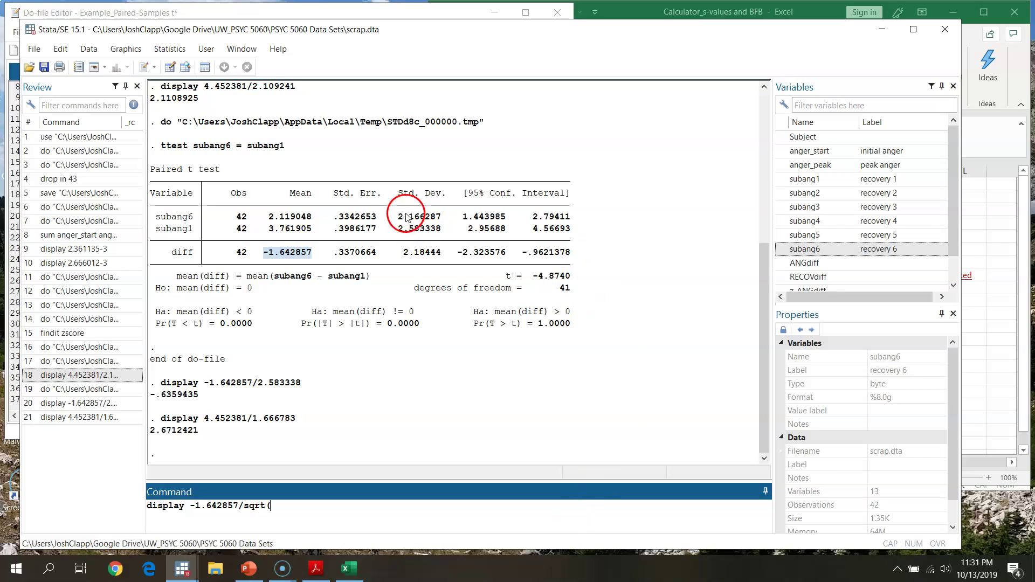
pyautogui.moveTo(398, 216); pyautogui.dragTo(422, 217)
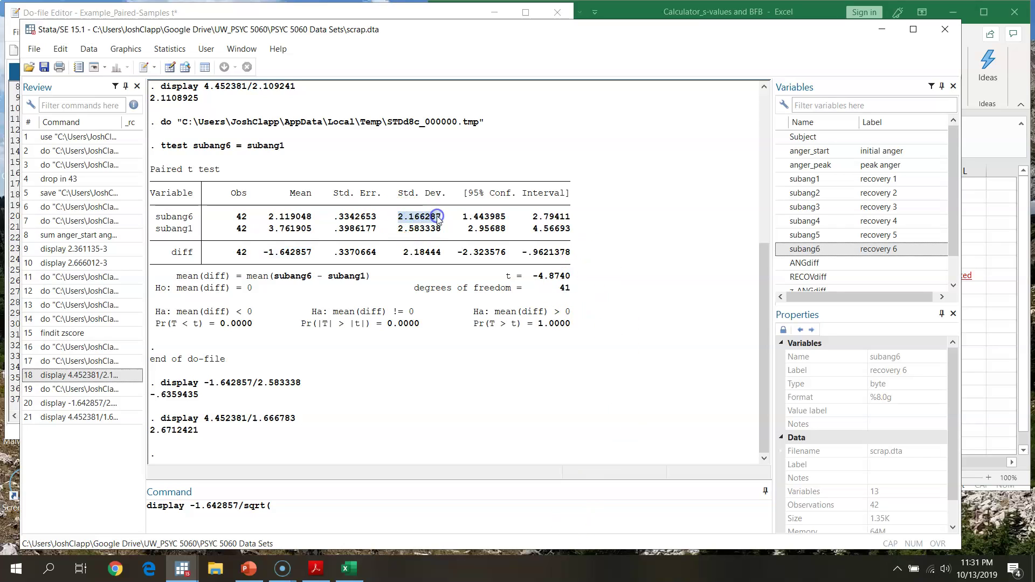
pyautogui.click(283, 507)
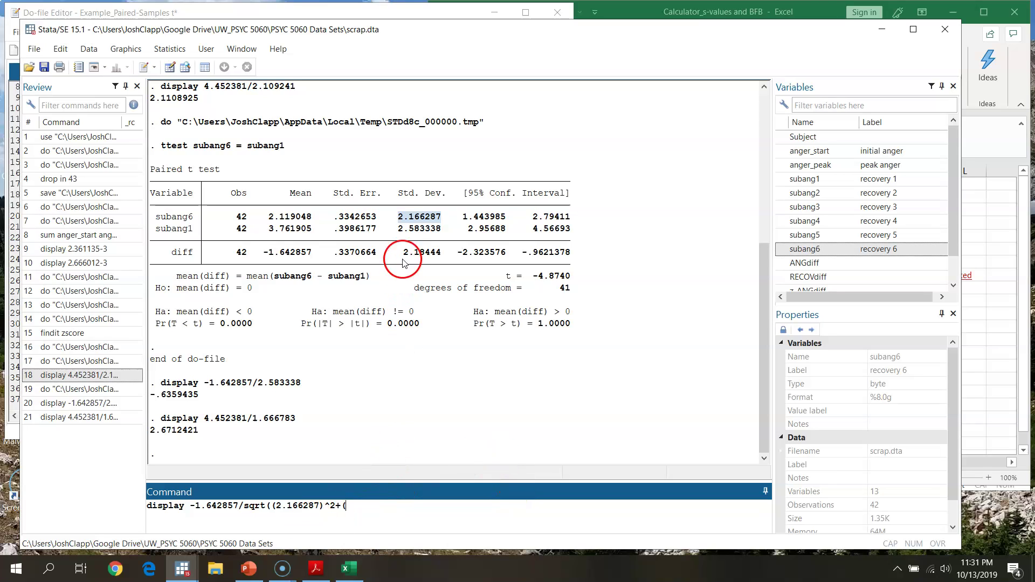
# Add subang1's squared standard deviation, average the two variances, and run display -1.642857/sqrt(((2.166287)^2+(2.583338)^2)/2).
pyautogui.moveTo(399, 230); pyautogui.dragTo(442, 230)
pyautogui.hotkey('ctrl', 'c')
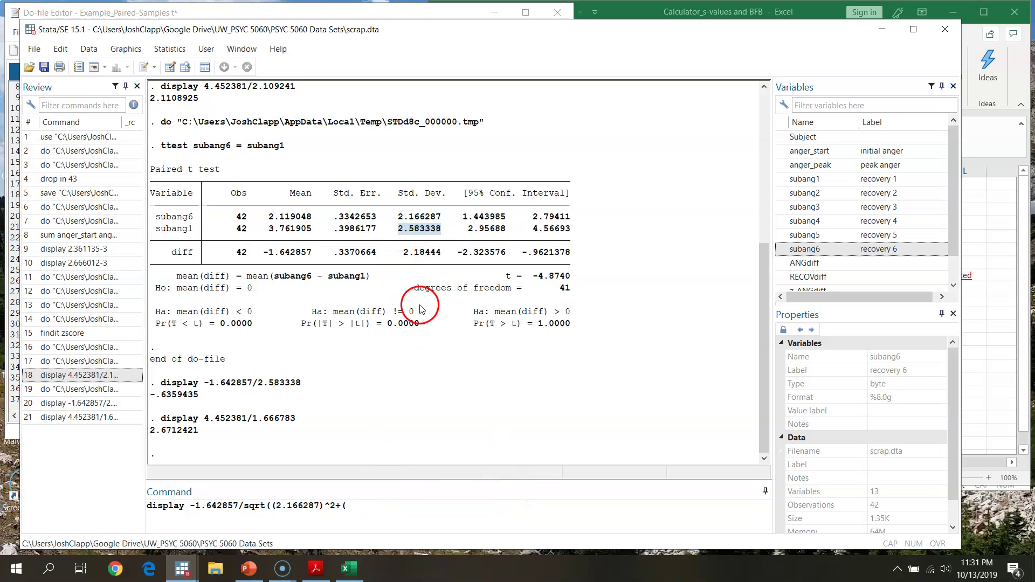
pyautogui.click(348, 506)
pyautogui.hotkey('ctrl', 'v')
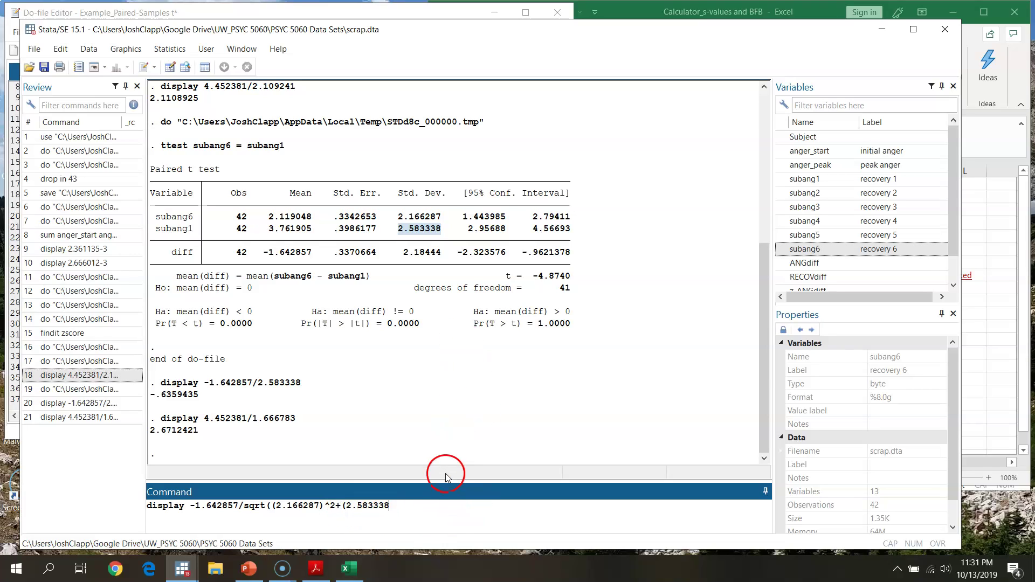
pyautogui.write(')^2)')
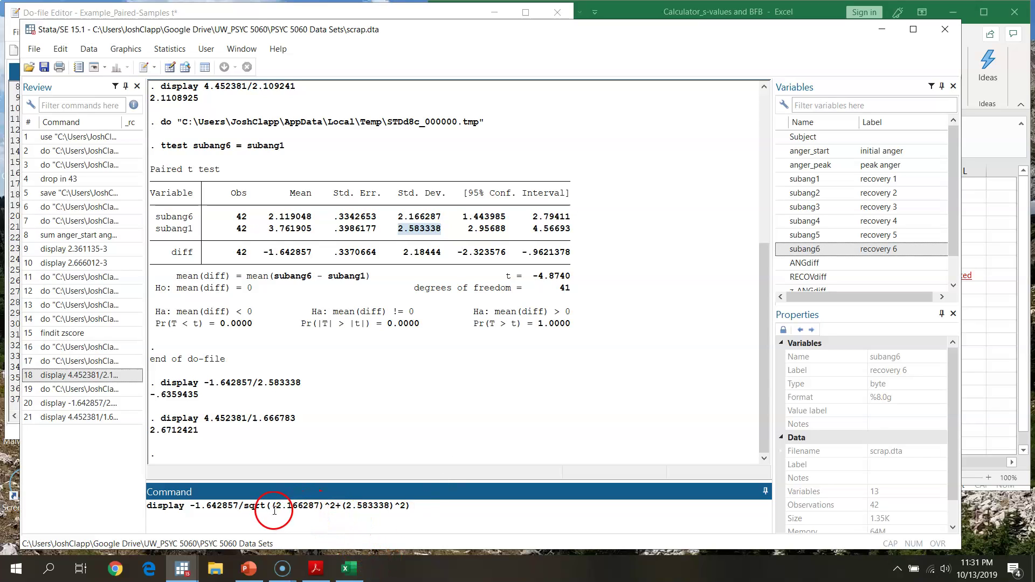
pyautogui.write('(')
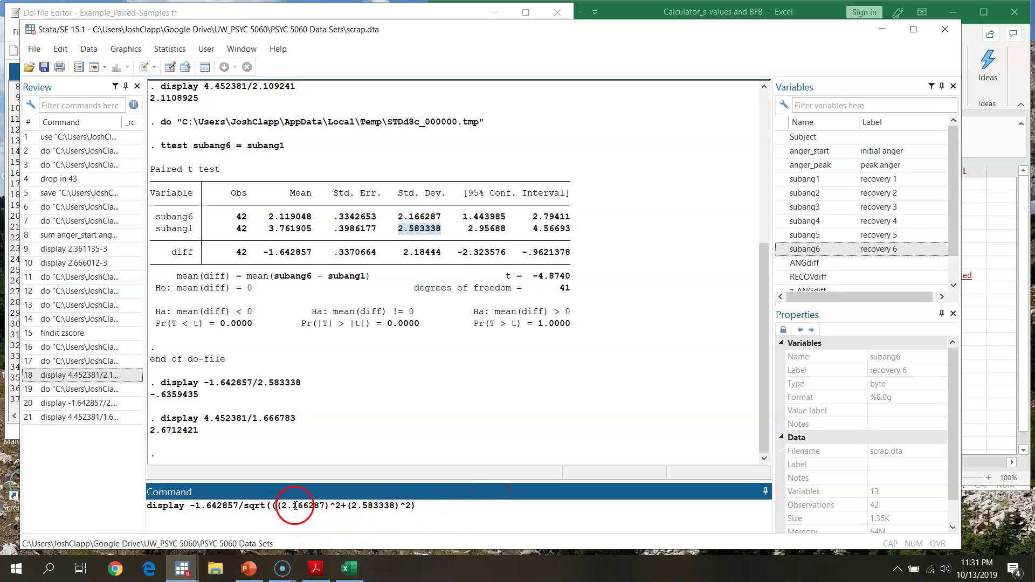
pyautogui.click(417, 508)
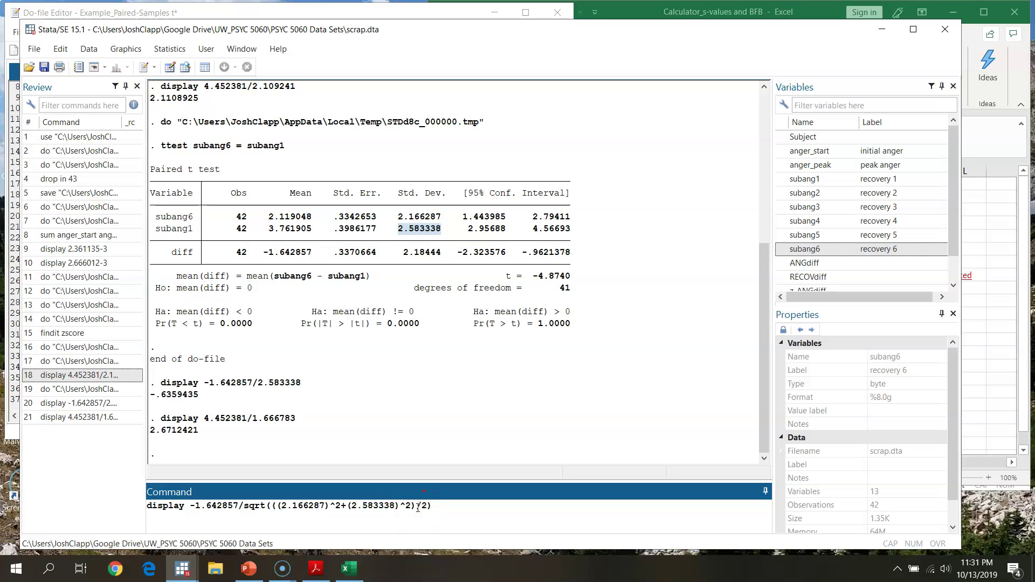
pyautogui.press('Return')
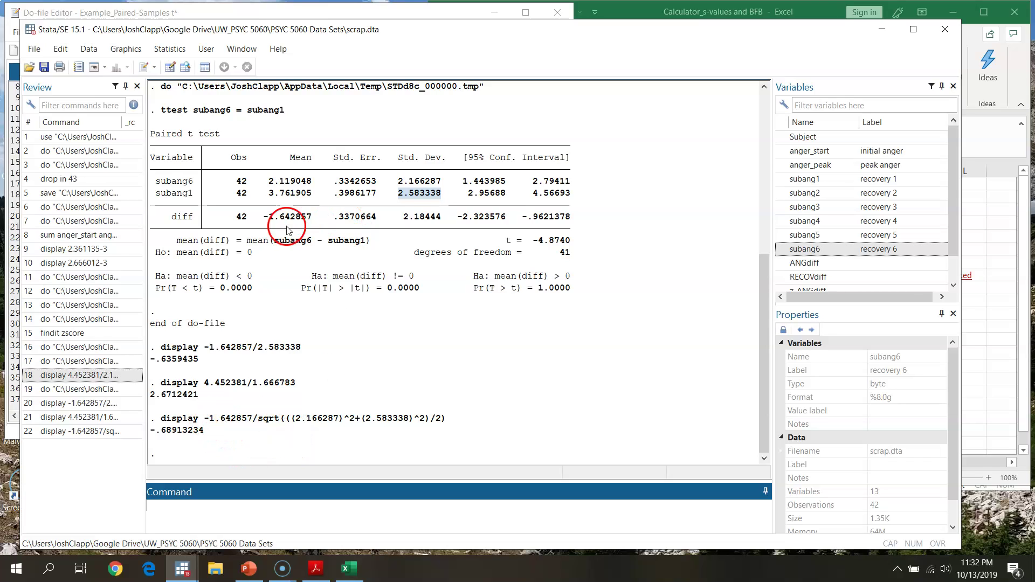
# Examine the recovery mean difference alongside the Cohen's d result based on average variance.
pyautogui.moveTo(264, 216); pyautogui.dragTo(313, 217)
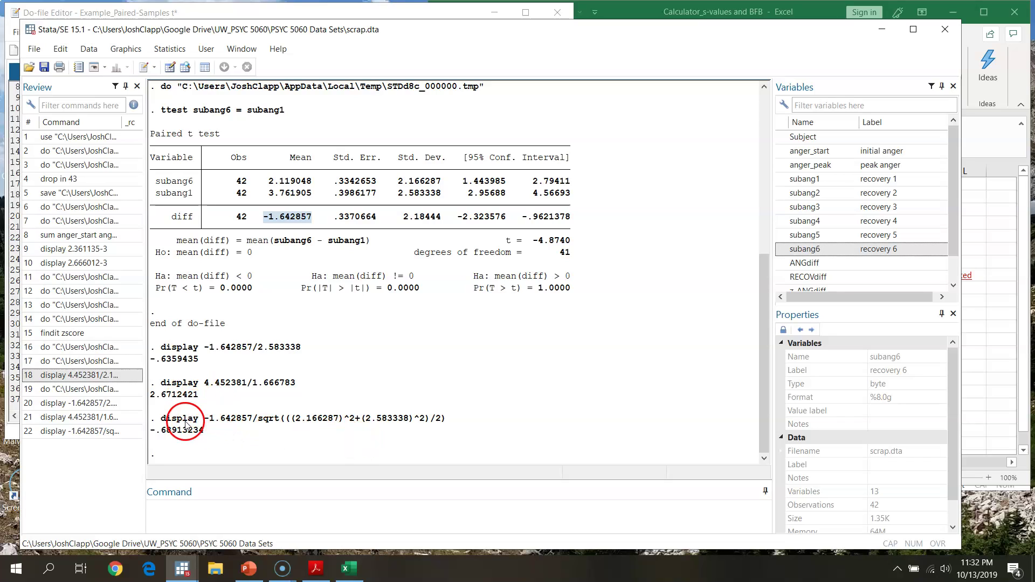
pyautogui.moveTo(204, 432); pyautogui.dragTo(170, 435)
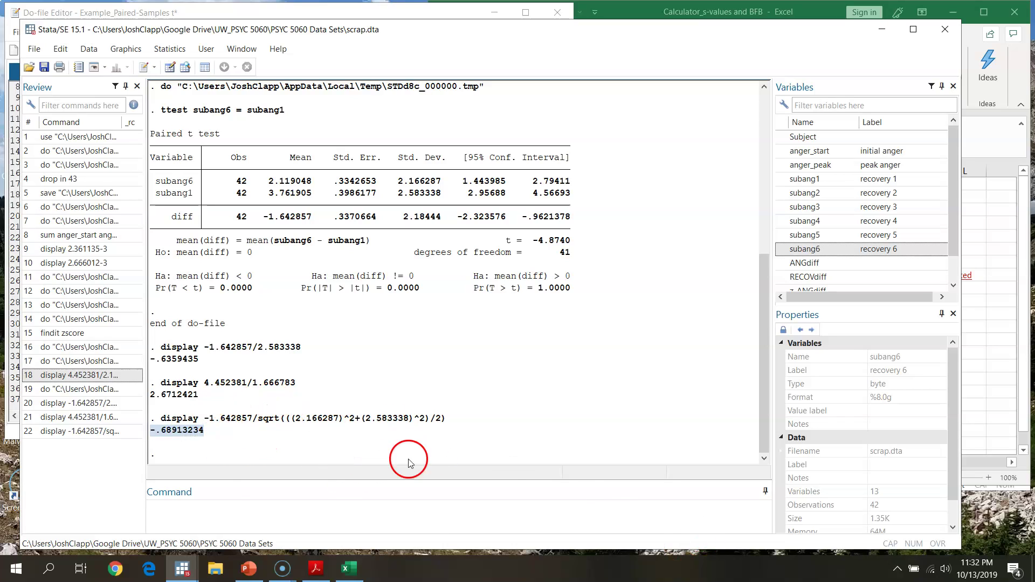
pyautogui.click(255, 515)
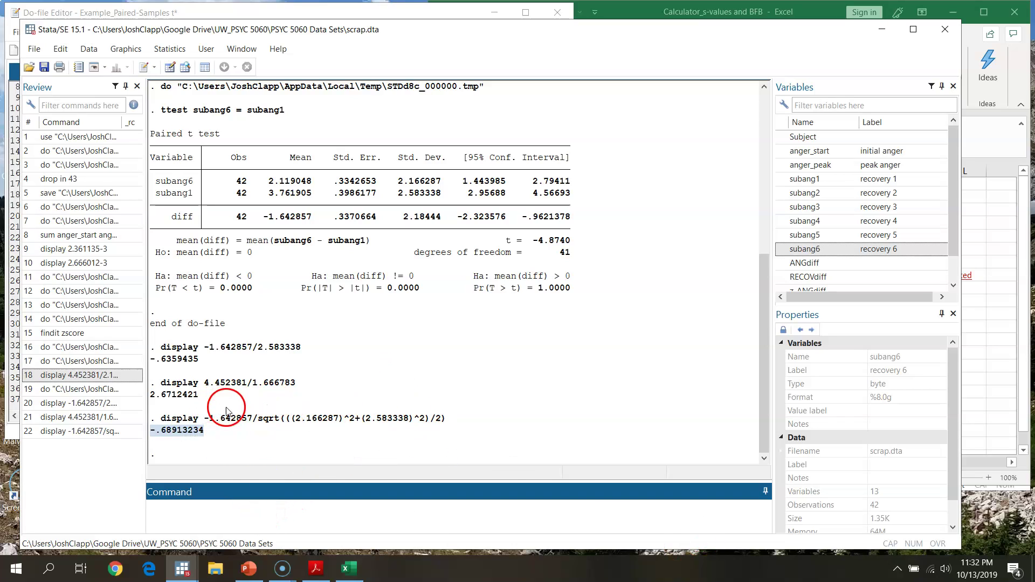
pyautogui.click(765, 341)
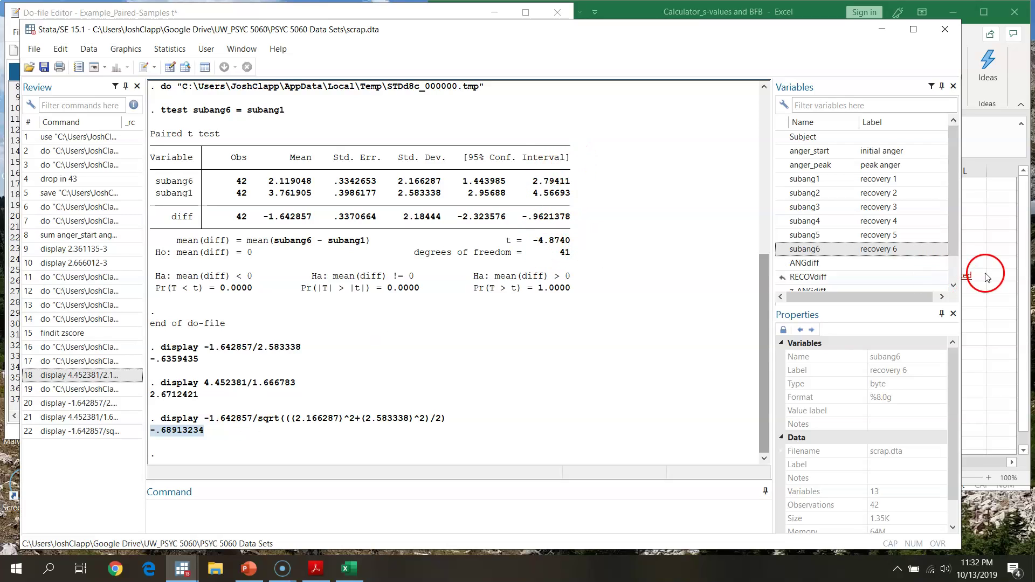
# Copy the recovery t value without its minus sign, 4.8740, into the t cell of the Excel s-values and BFB calculator.
pyautogui.moveTo(539, 240); pyautogui.dragTo(570, 241)
pyautogui.hotkey('ctrl', 'c')
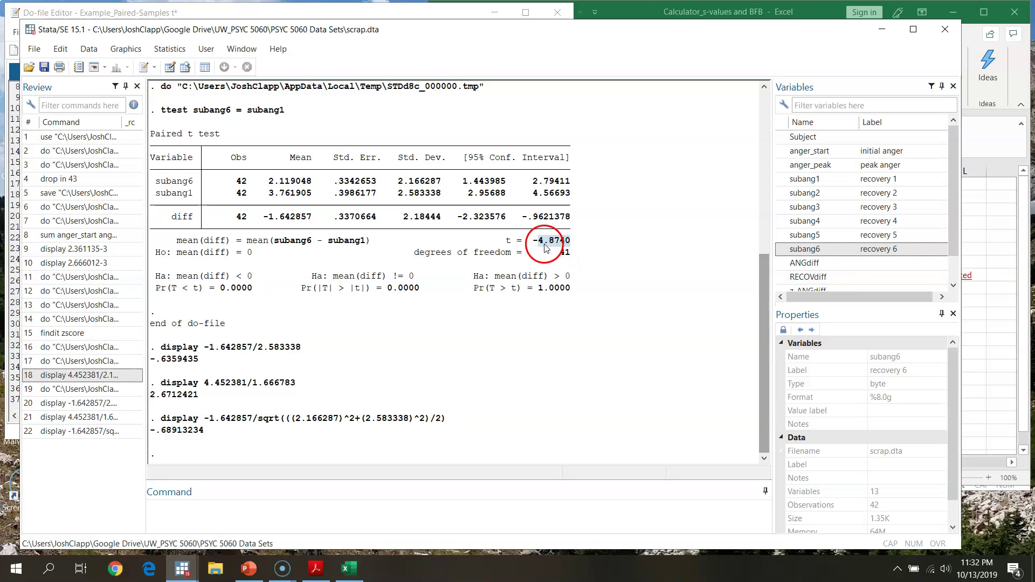
pyautogui.click(1025, 85)
pyautogui.click(533, 196)
pyautogui.hotkey('ctrl', 'v')
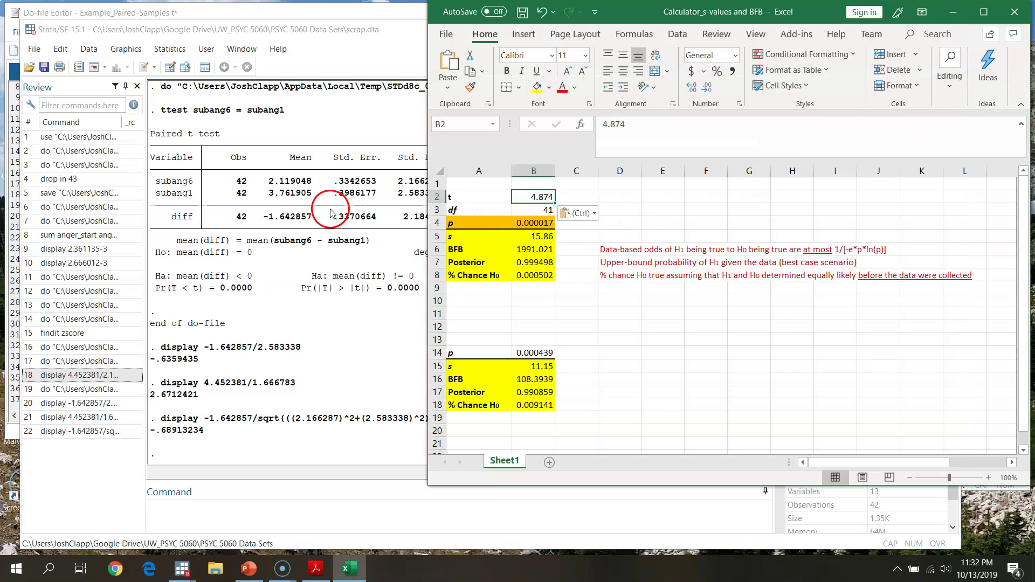
# Copy the recovery test's degrees of freedom, 41, from Stata into the df cell of the Excel calculator.
pyautogui.click(339, 53)
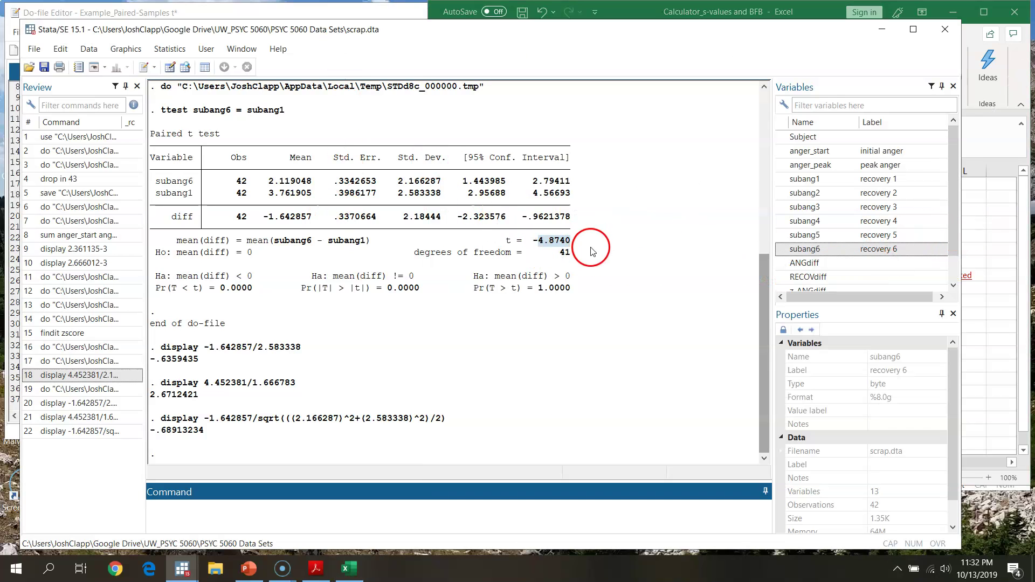
pyautogui.moveTo(560, 252); pyautogui.dragTo(573, 255)
pyautogui.hotkey('ctrl', 'c')
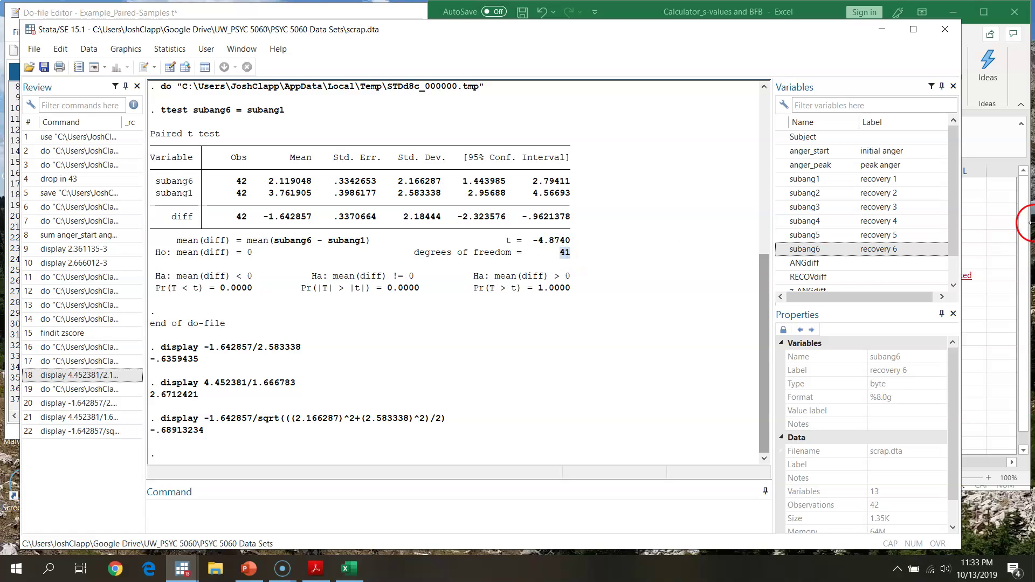
pyautogui.click(1029, 78)
pyautogui.click(549, 210)
pyautogui.hotkey('ctrl', 'v')
pyautogui.click(607, 340)
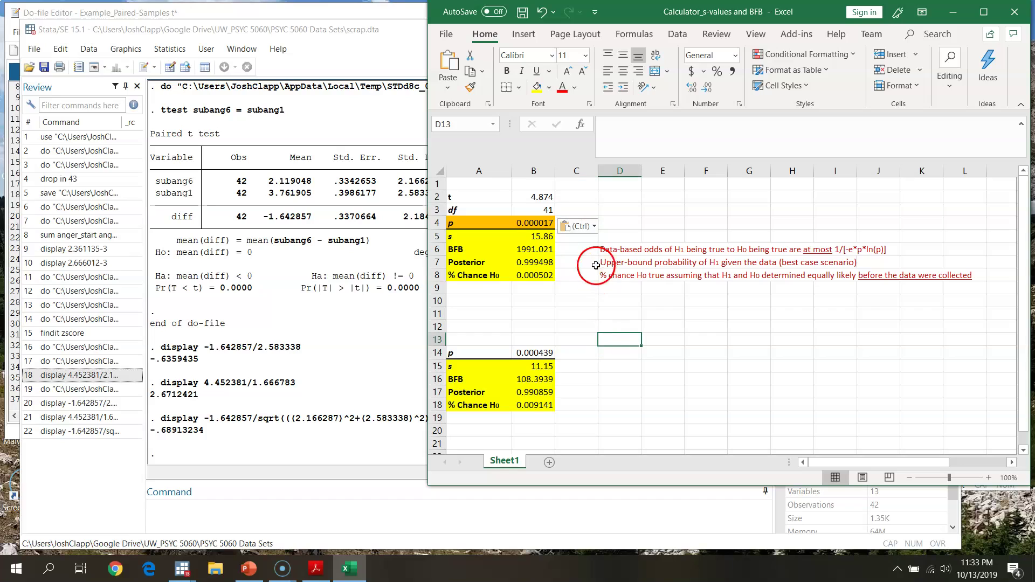
# Review the s-value and BFB rows in the calculator for the recovery test.
pyautogui.click(559, 239)
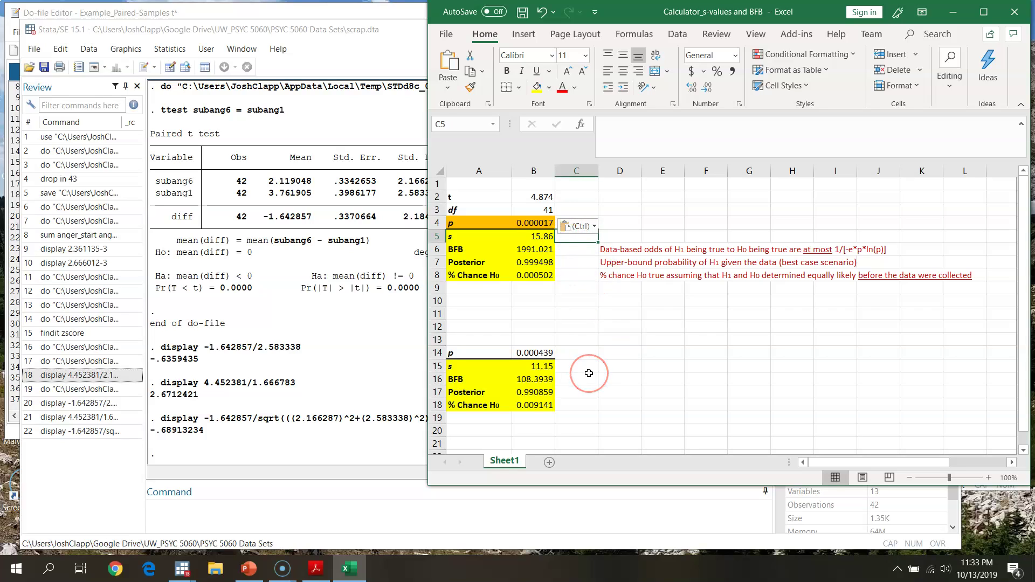
pyautogui.press('BackSpace')
pyautogui.press('Escape')
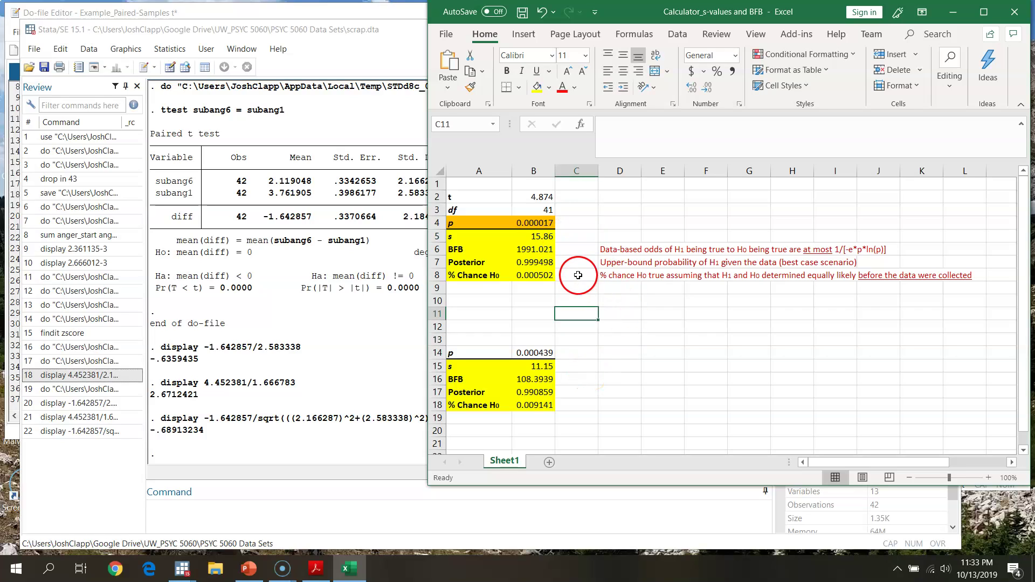
pyautogui.click(565, 251)
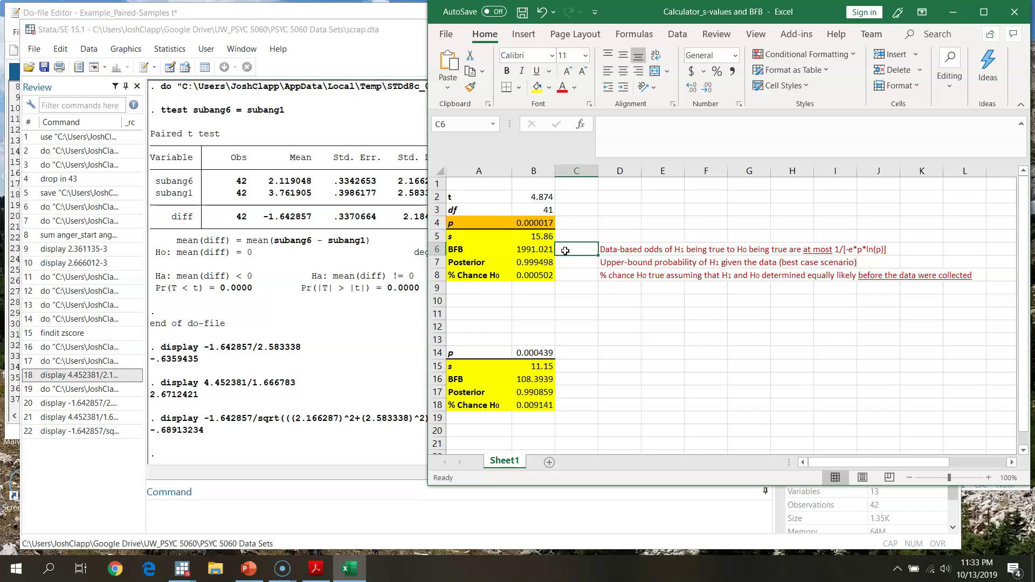
# Return to Stata and compare the anger reactivity and recovery t test outputs, including the recovery difference's 95% confidence limits.
pyautogui.click(364, 38)
pyautogui.doubleClick(591, 255)
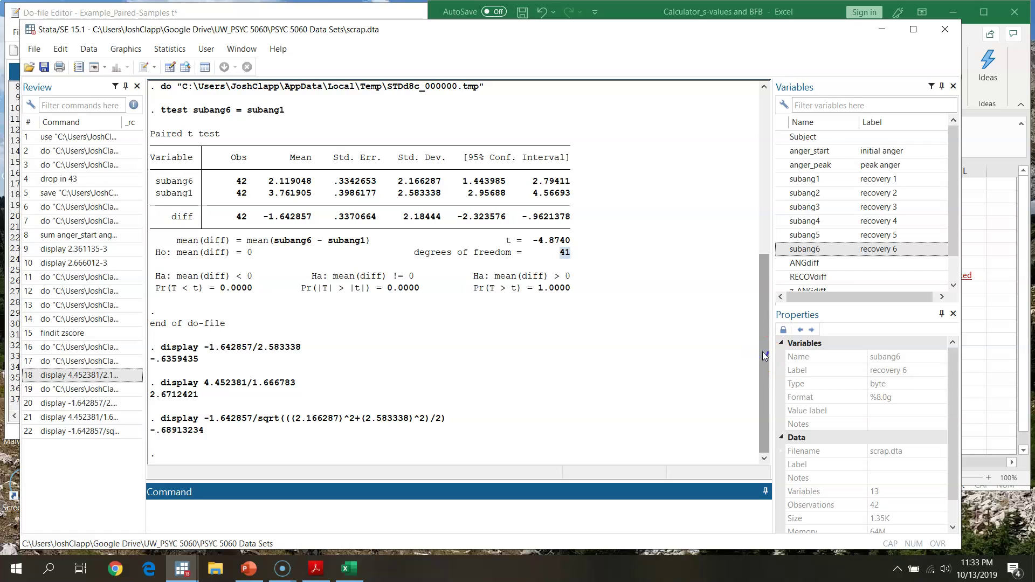
pyautogui.moveTo(763, 351); pyautogui.dragTo(792, 196)
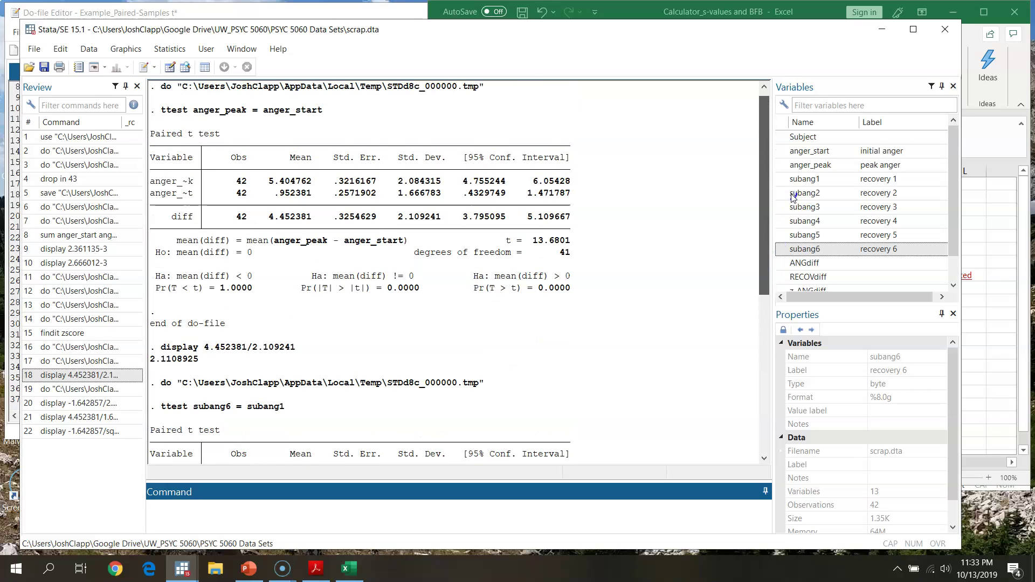
pyautogui.moveTo(793, 197); pyautogui.dragTo(786, 356)
pyautogui.moveTo(569, 310); pyautogui.dragTo(569, 270)
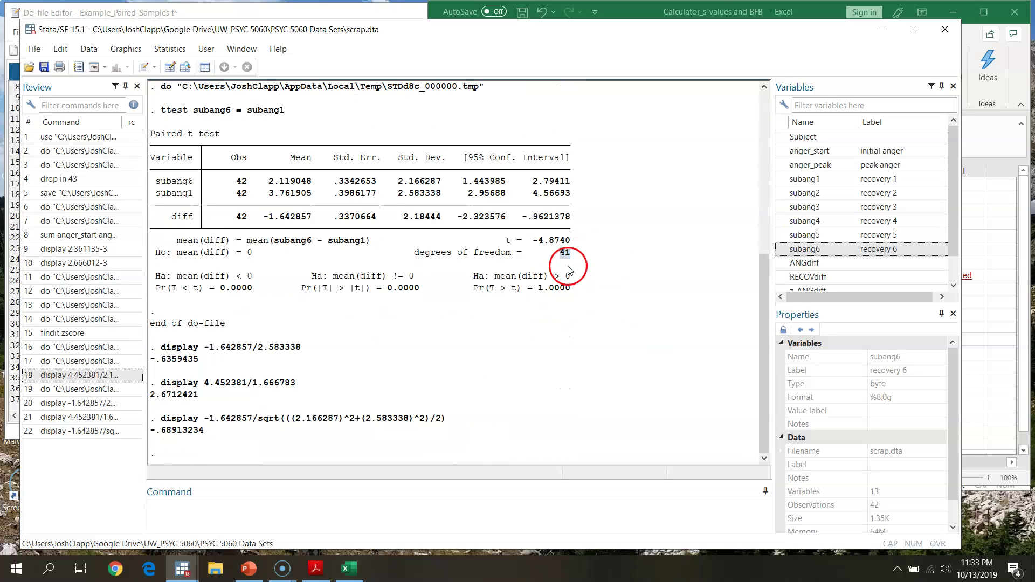
pyautogui.click(530, 222)
pyautogui.moveTo(568, 222); pyautogui.dragTo(570, 221)
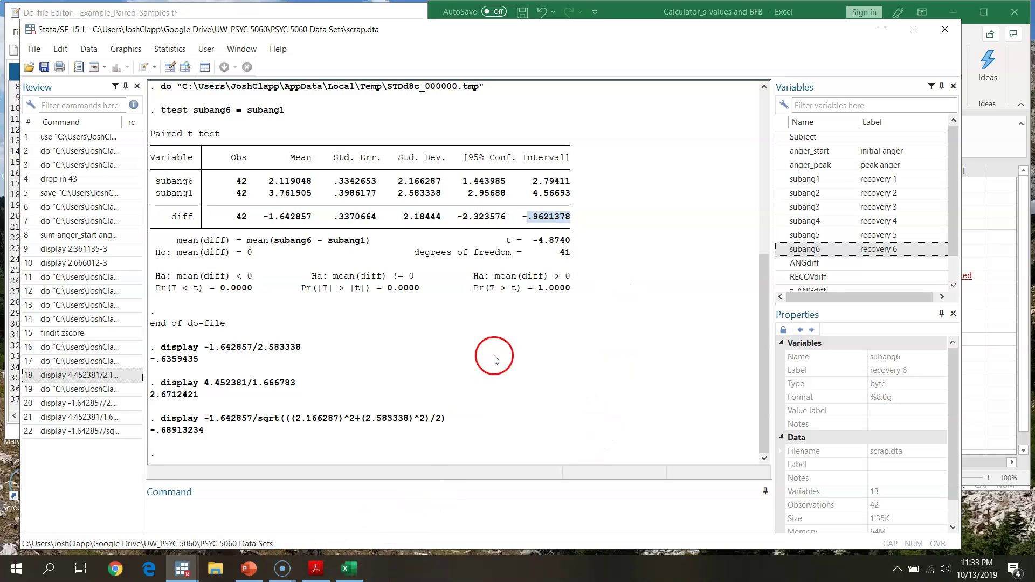
pyautogui.click(656, 263)
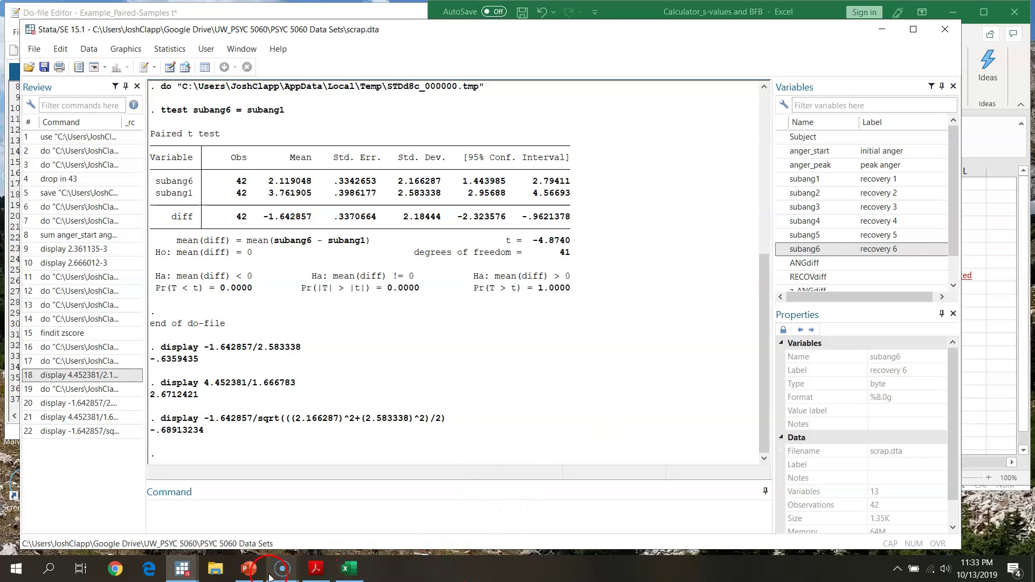
# Switch to the PowerPoint slide show and advance to the Paired-Samples t write-up slide.
pyautogui.click(251, 571)
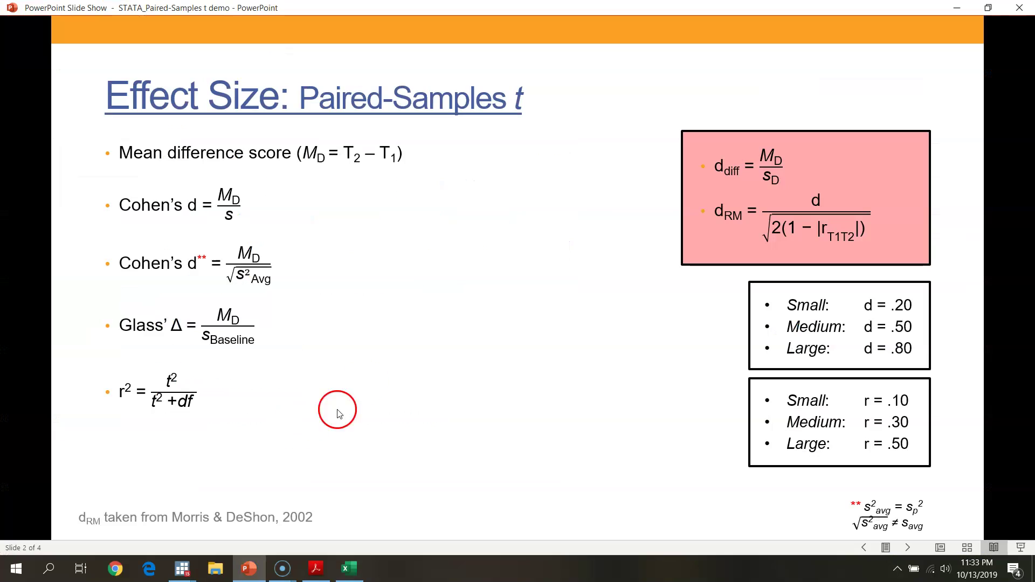
pyautogui.click(225, 346)
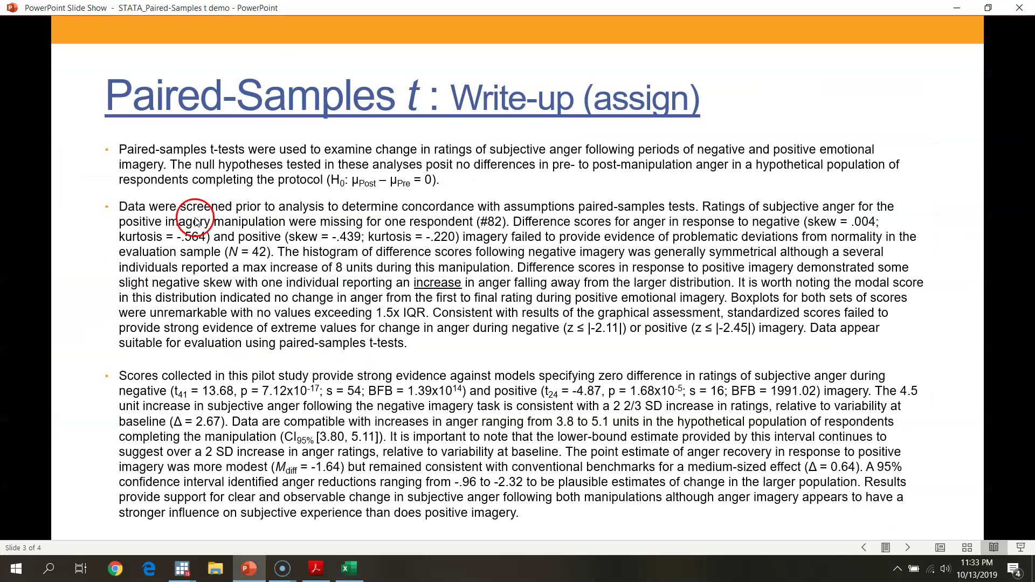